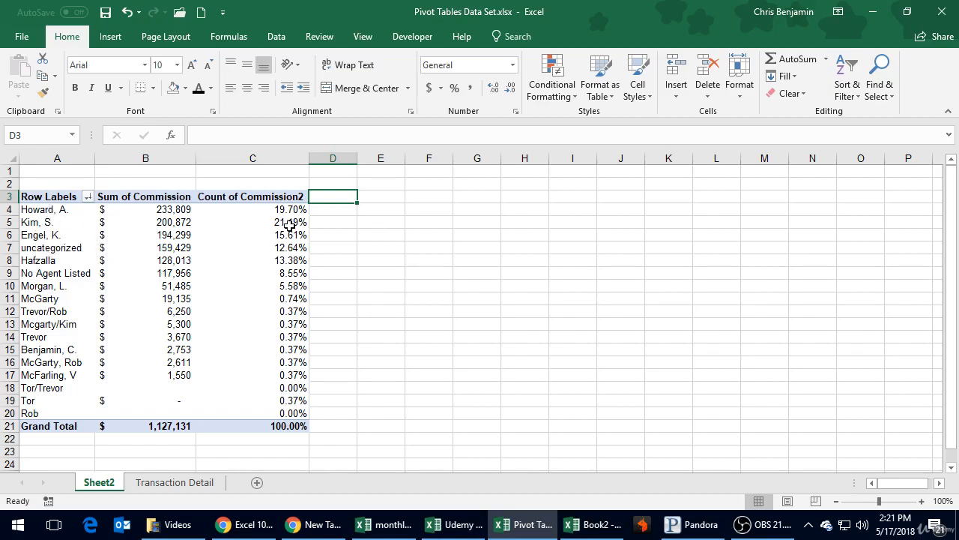
Change the Count of Commission2 value field to summarize by Sum while showing values as % of Column Total.
left_click(260, 231)
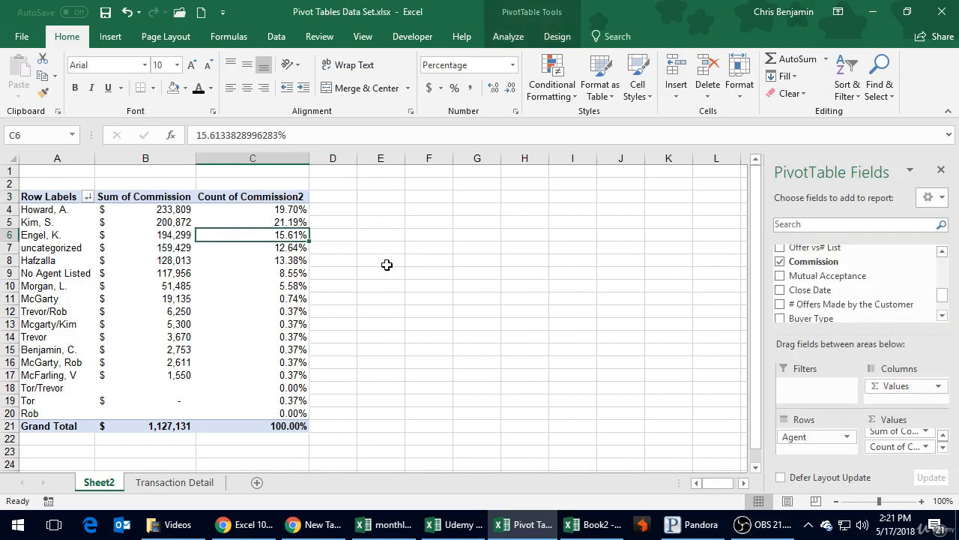
left_click(944, 451)
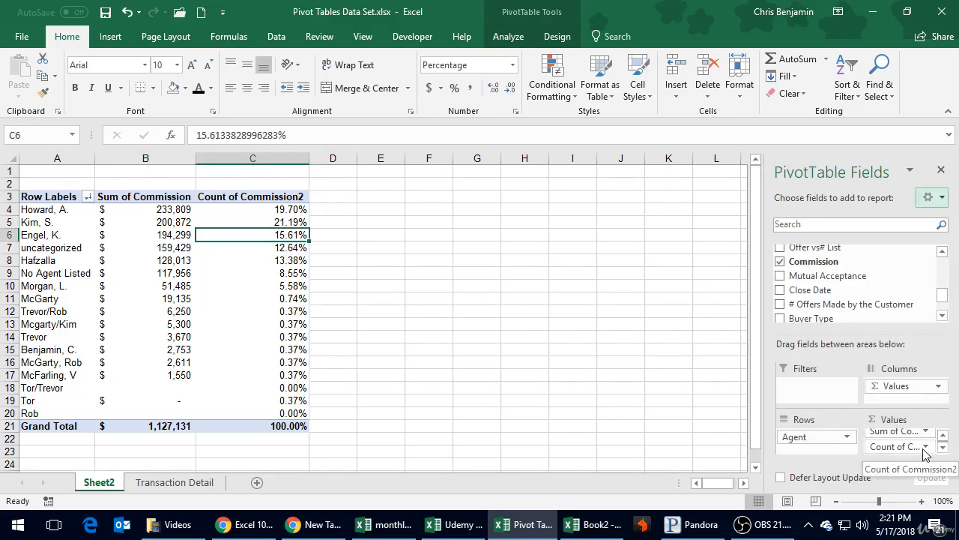
left_click(926, 448)
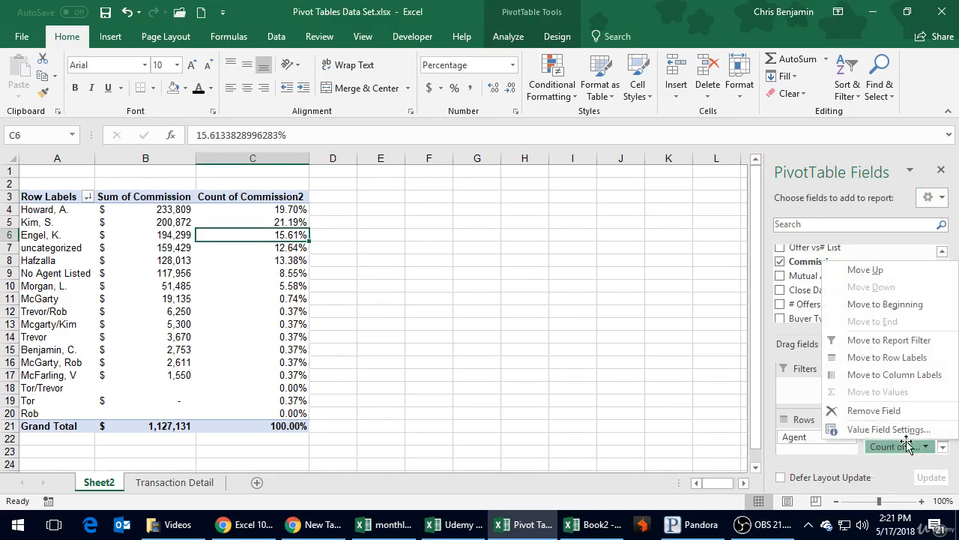
left_click(869, 429)
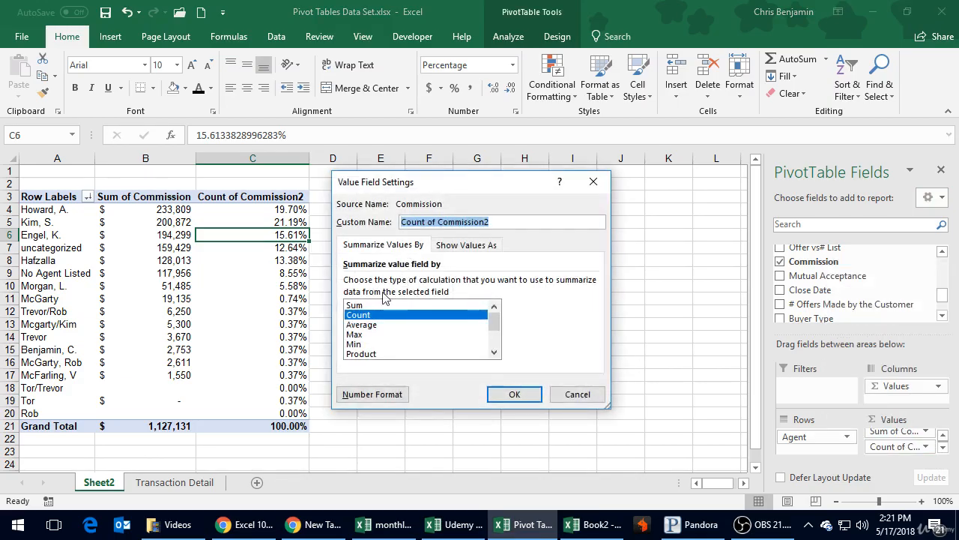
left_click(355, 306)
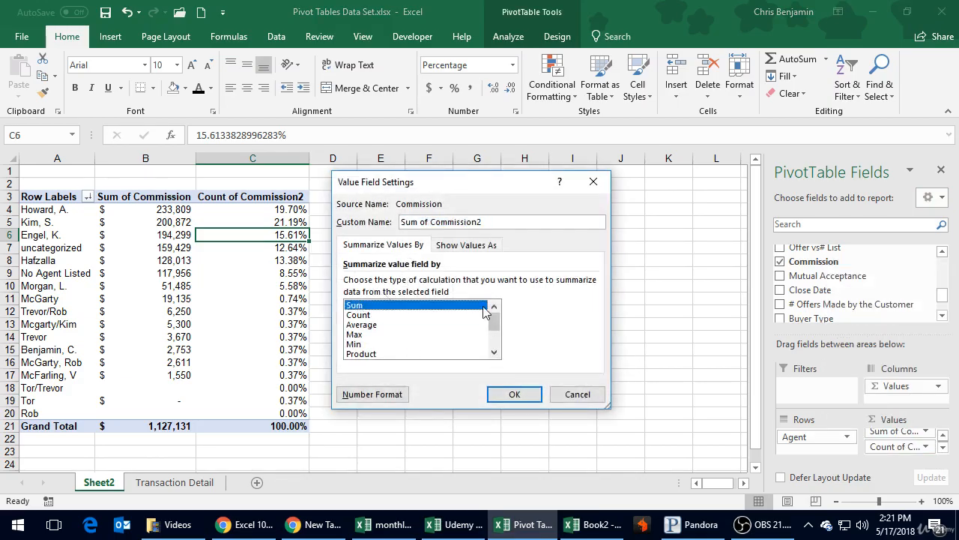
left_click(457, 245)
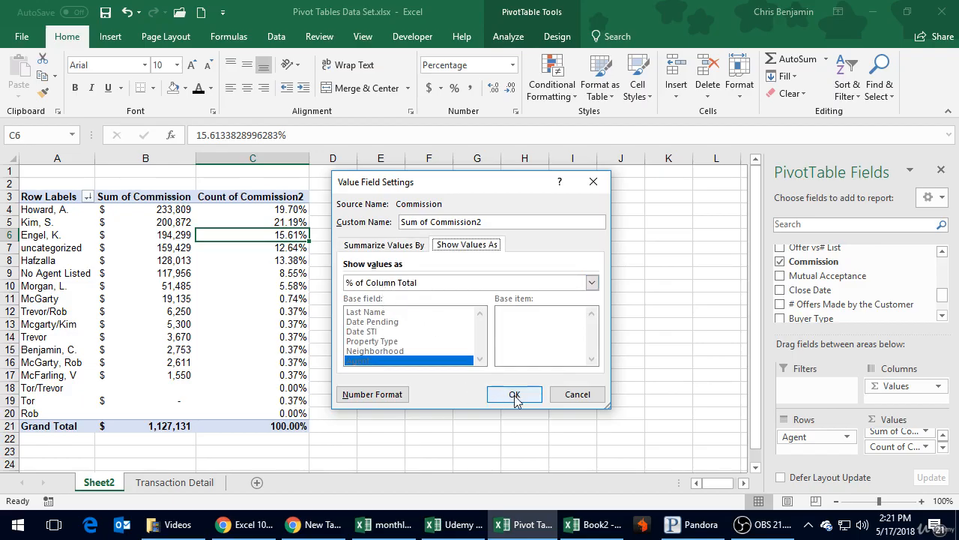
left_click(515, 395)
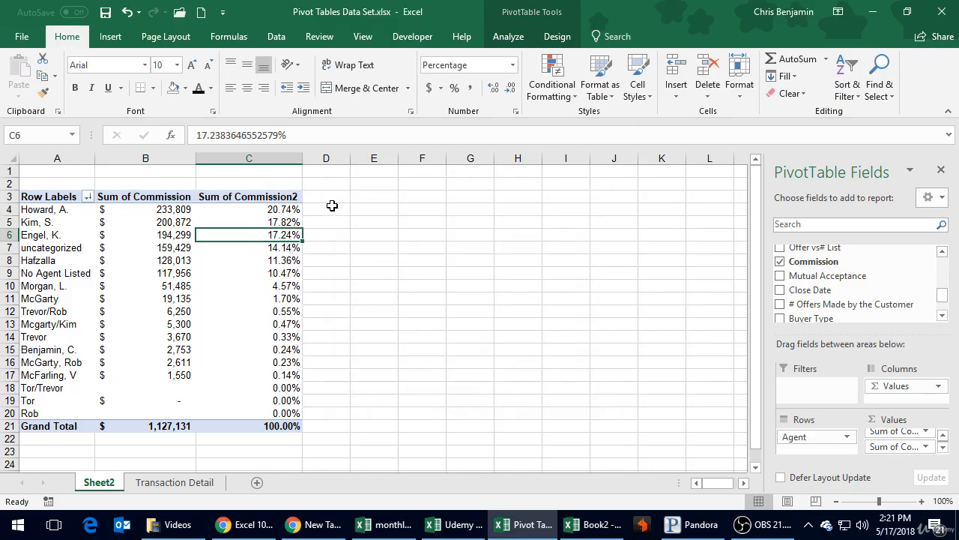
Enter a formula in D4 that divides the first agent's Sum of Commission by the Grand Total of Sum of Commission.
left_click(333, 206)
type("=")
key("Left")
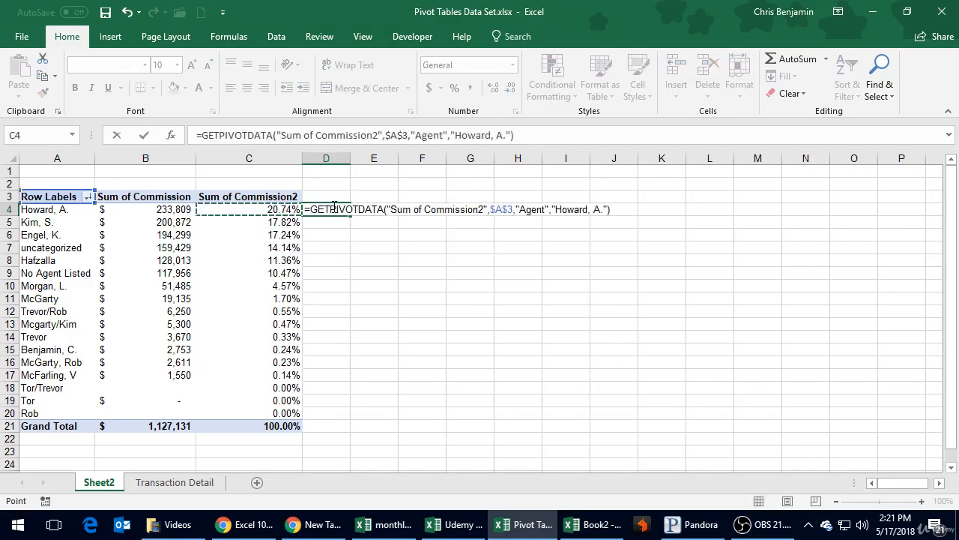
key("Left")
key("Left")
key("Right")
type("/")
key("Left")
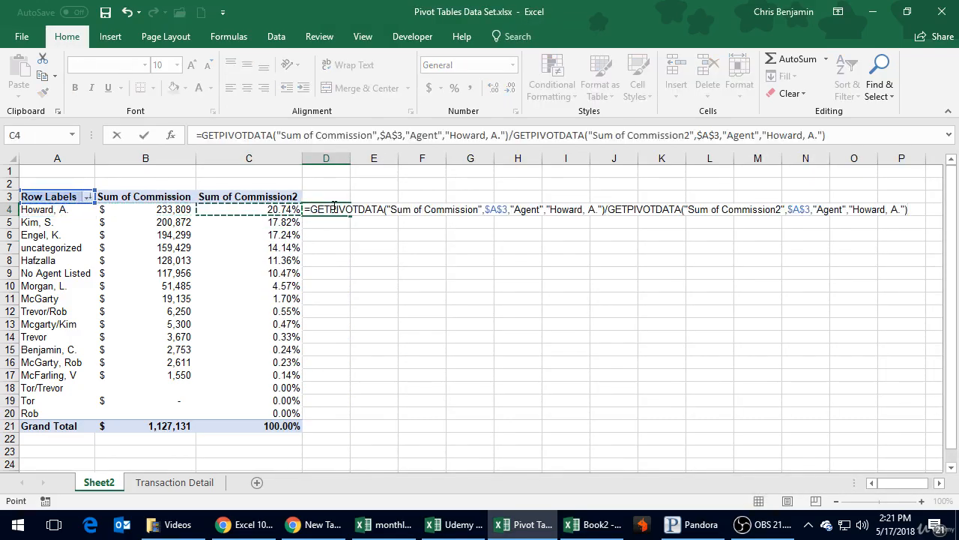
key("Left")
key("Down")
key("Down")
key("Down")
key("Down")
key("Down")
key("Down")
key("Down")
key("Down")
key("Down")
key("Down")
key("Down")
key("Down")
key("Down")
key("Down")
key("Down")
key("Down")
key("Down")
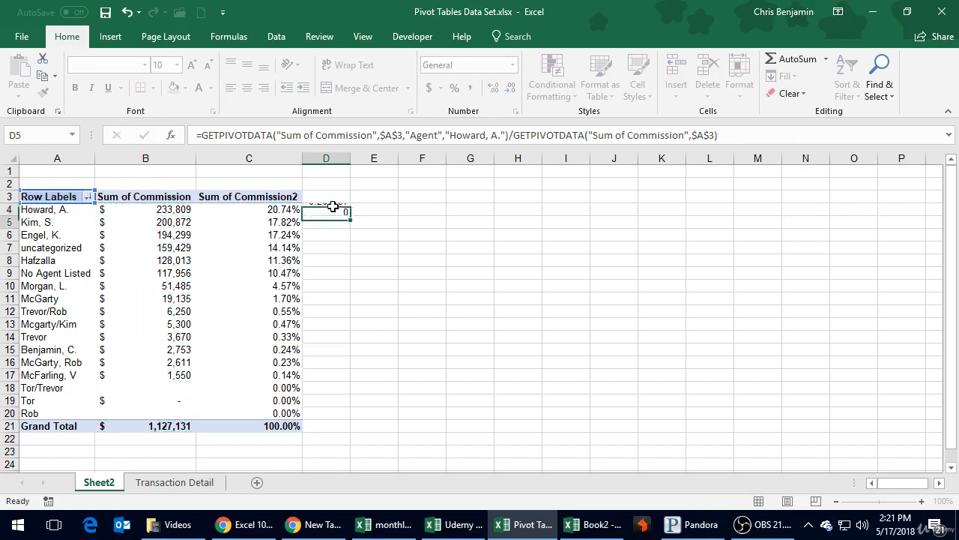
key("Return")
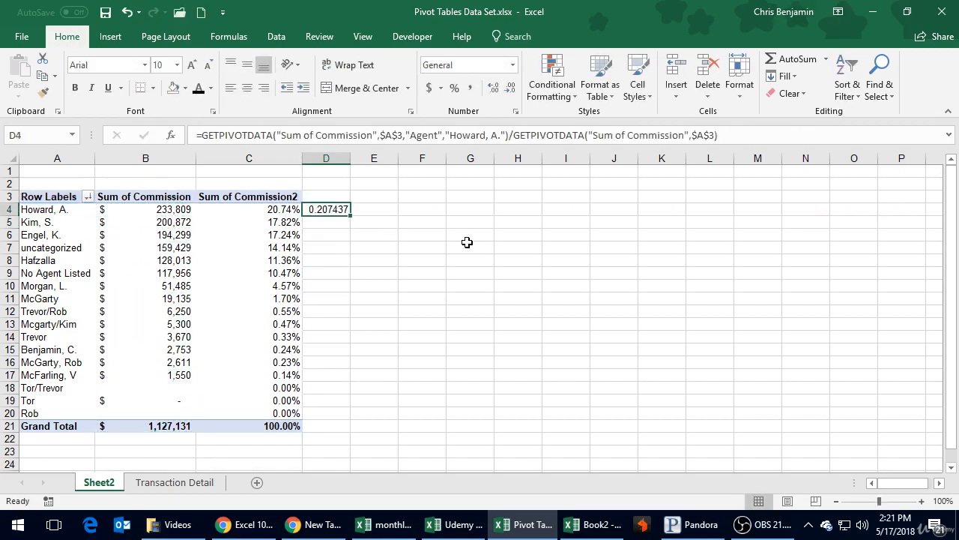
Clear the check formula from cell D4 and save the workbook.
key("Delete")
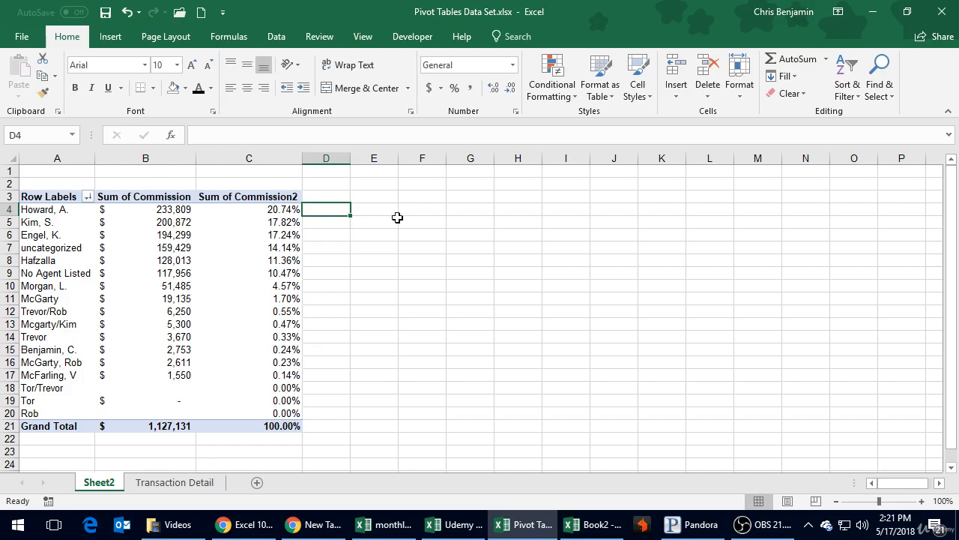
left_click(106, 12)
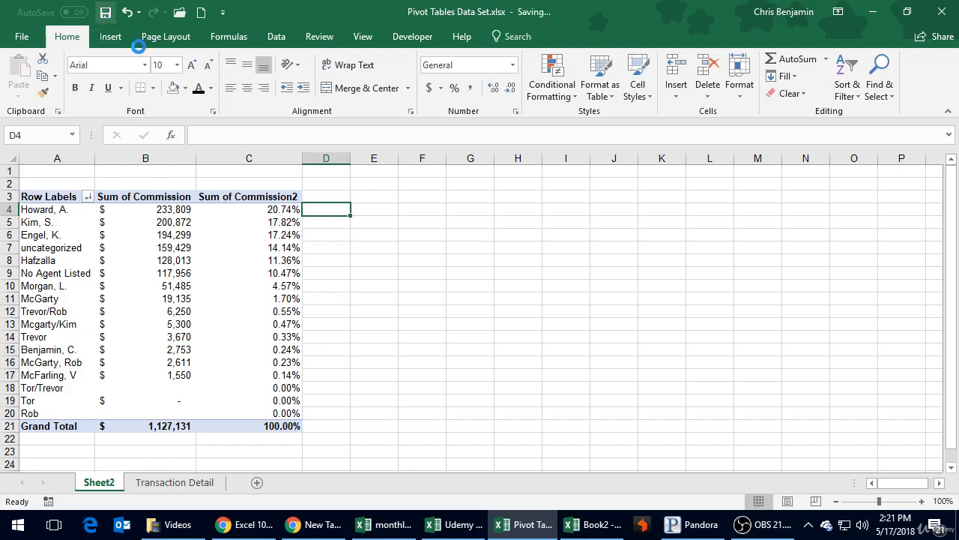
left_click(361, 359)
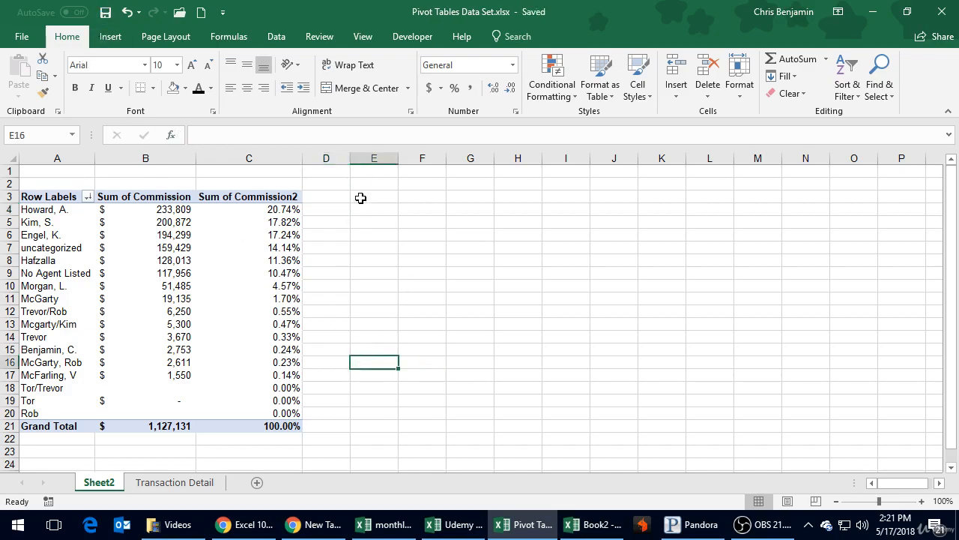
Add the Commission field to the pivot values once more, between the two existing value fields, and summarize it by Count.
left_click(208, 231)
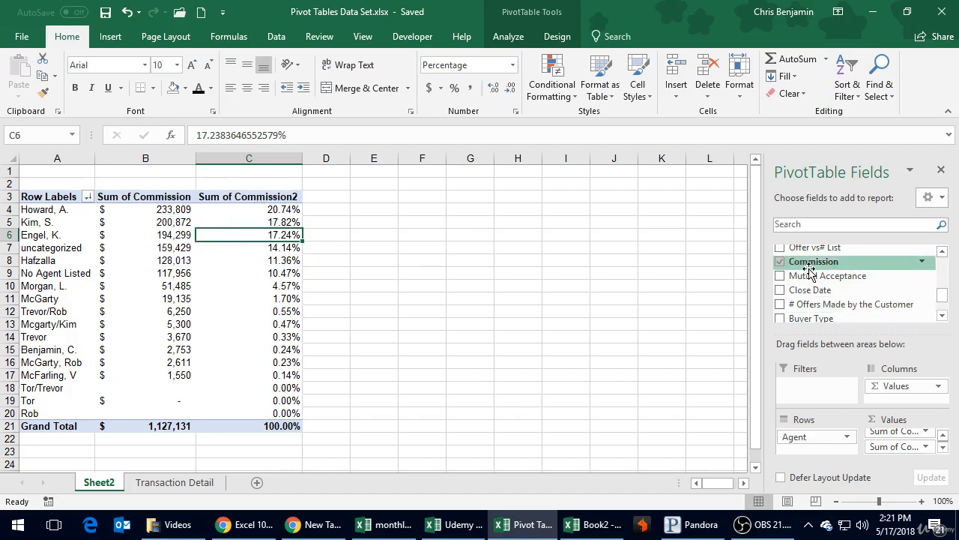
left_click_drag(808, 261, 900, 448)
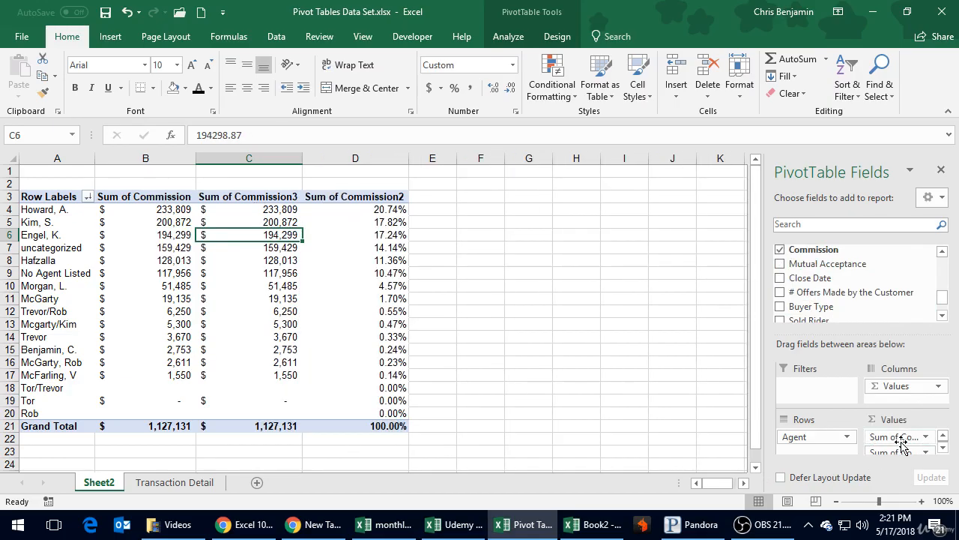
left_click(277, 210)
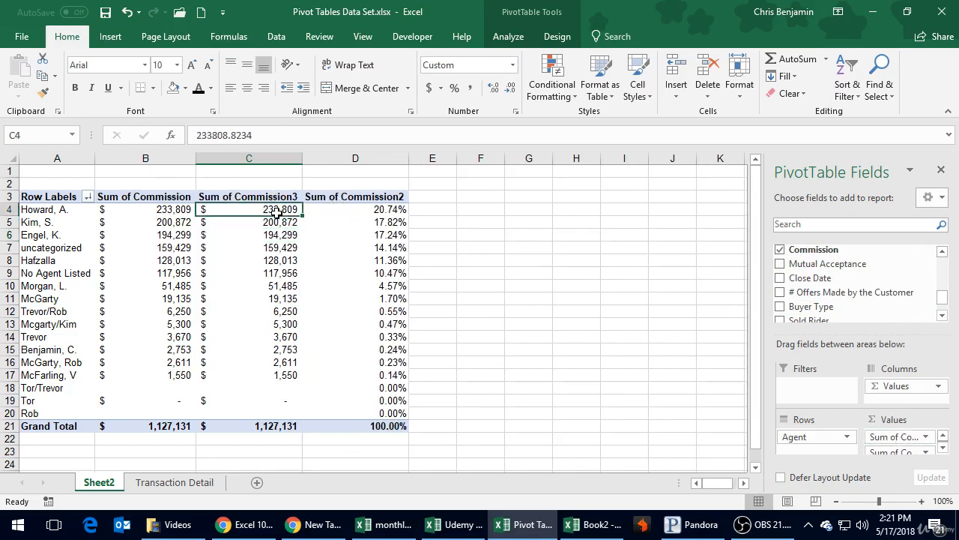
right_click(277, 211)
mouse_move(345, 357)
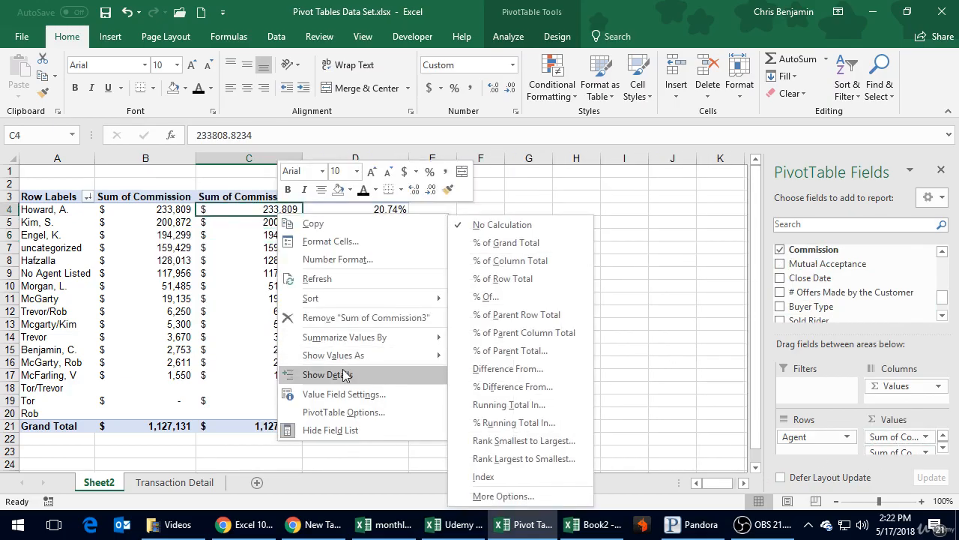
left_click(341, 395)
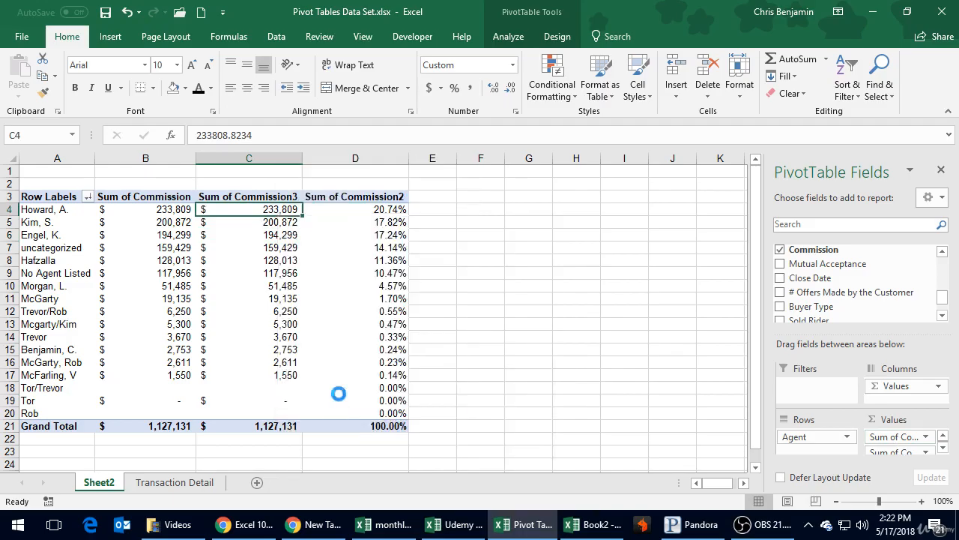
left_click(275, 408)
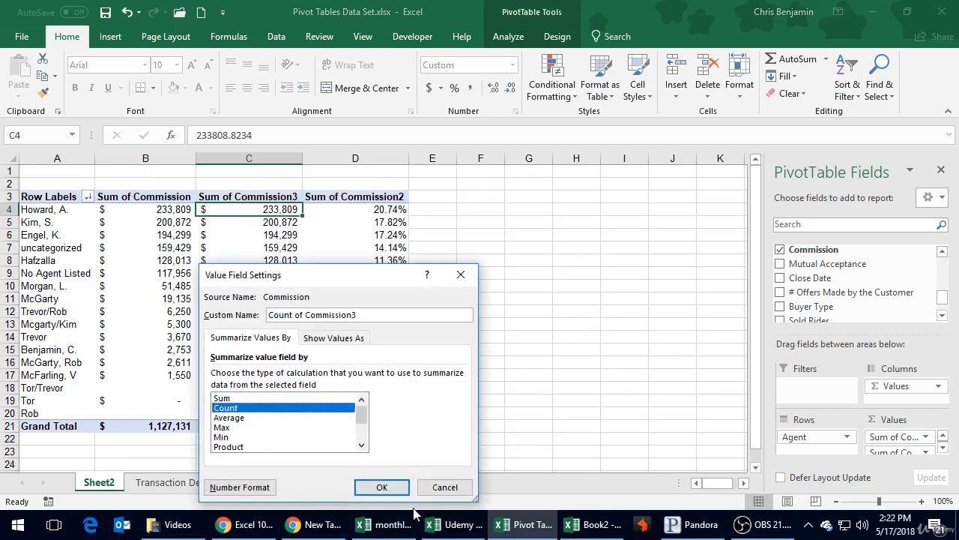
left_click(382, 487)
left_click(593, 262)
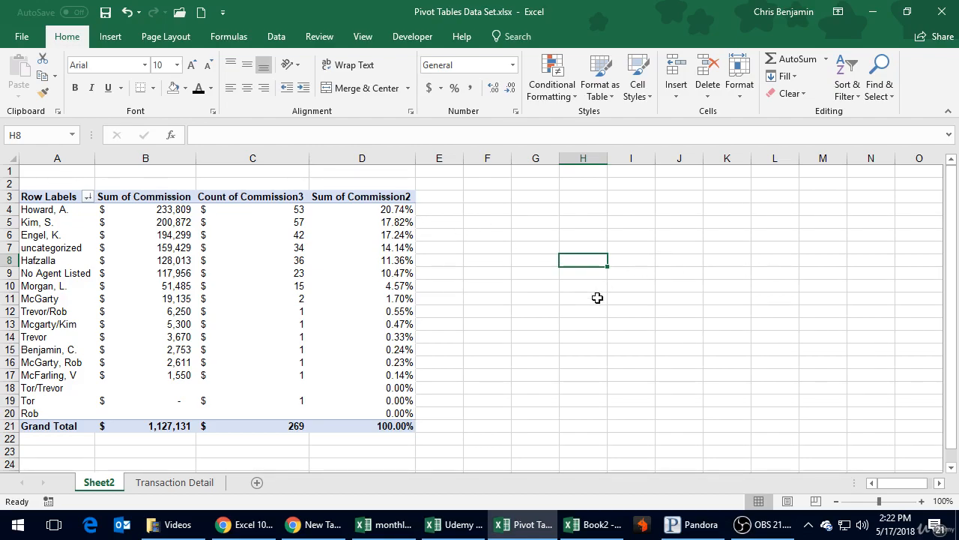
Remove the Count of Commission3 and Sum of Commission2 fields from the pivot table values.
left_click(281, 237)
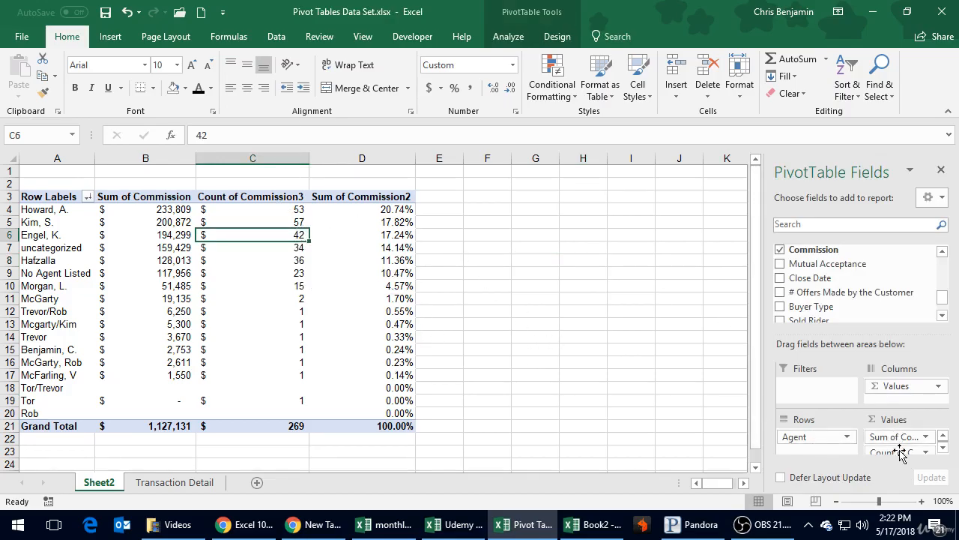
left_click_drag(894, 451, 678, 402)
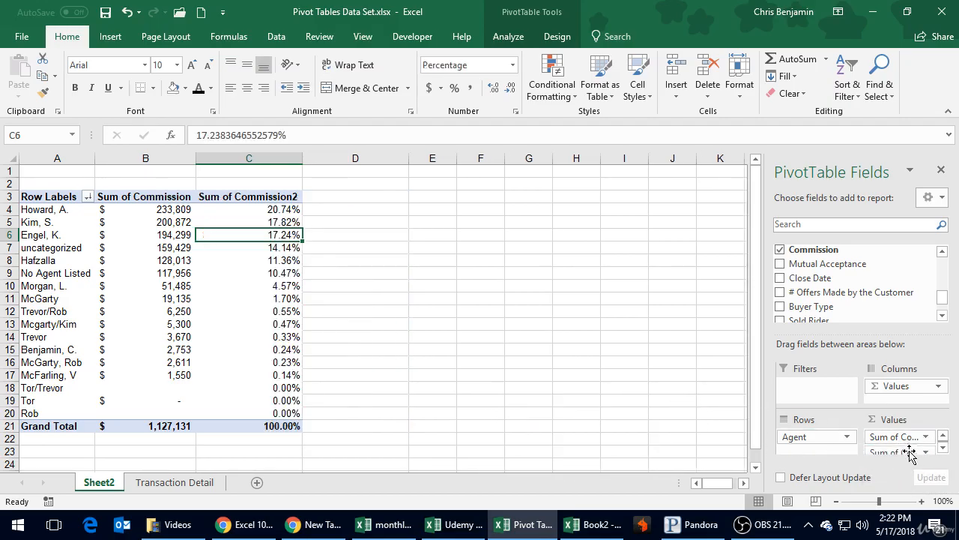
left_click_drag(896, 451, 659, 386)
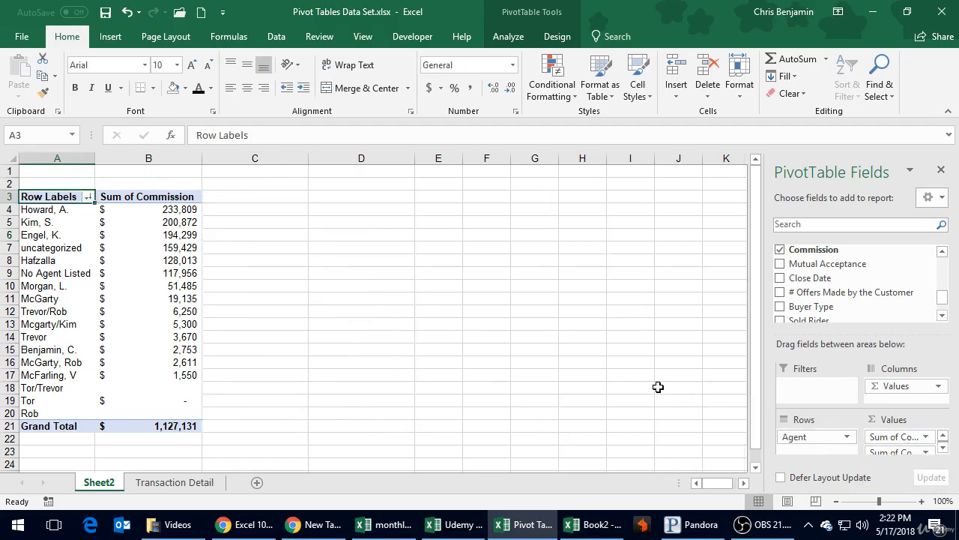
Start inserting a PivotChart based on the Sum of Commission by Agent pivot table.
left_click(174, 220)
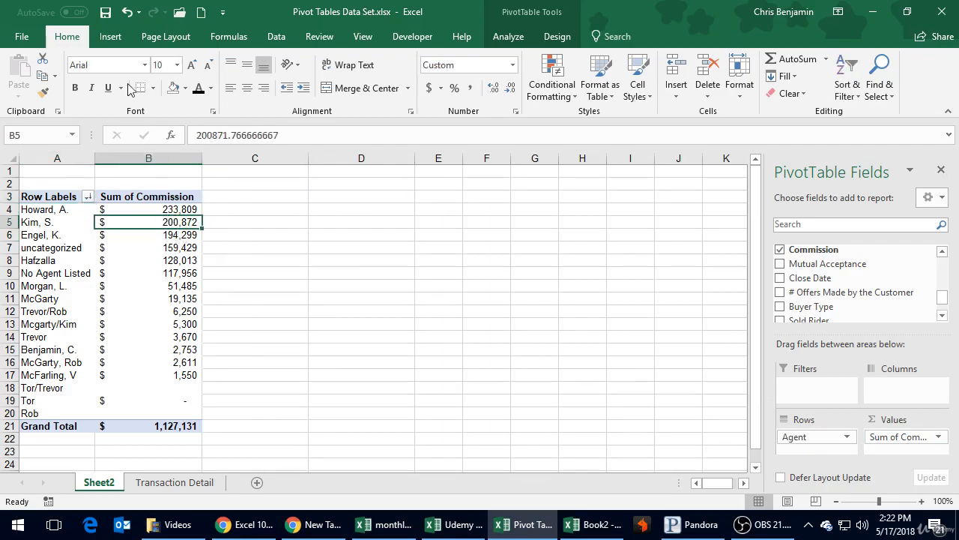
left_click(136, 249)
left_click(211, 264)
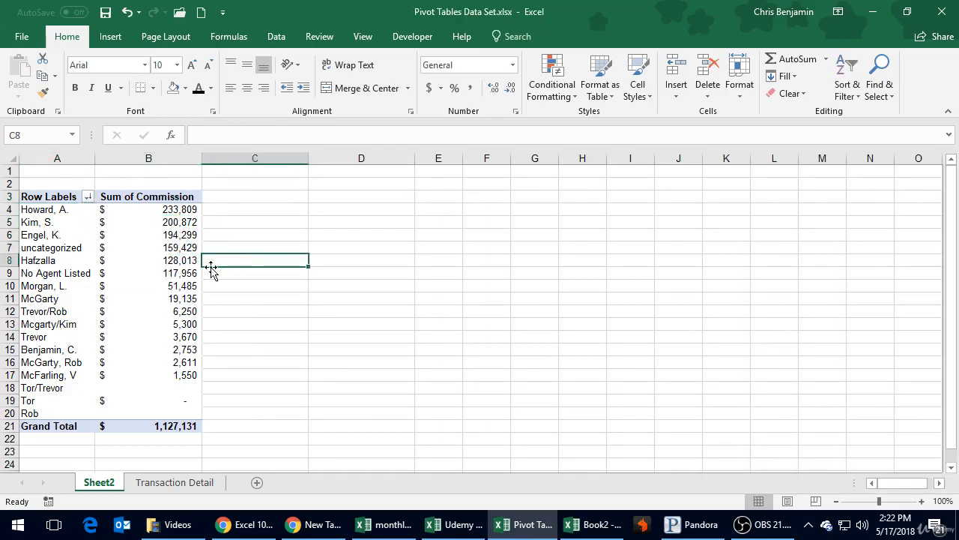
left_click(150, 263)
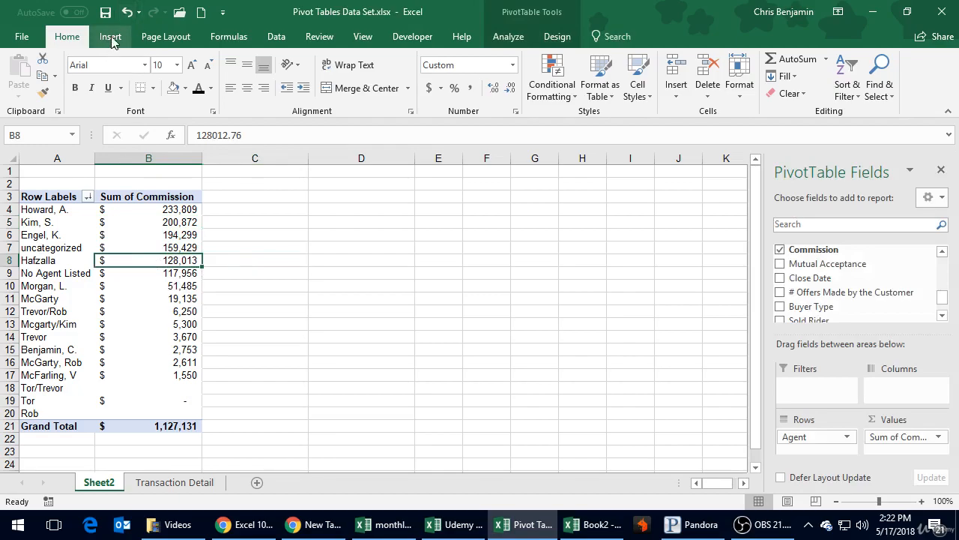
left_click(111, 37)
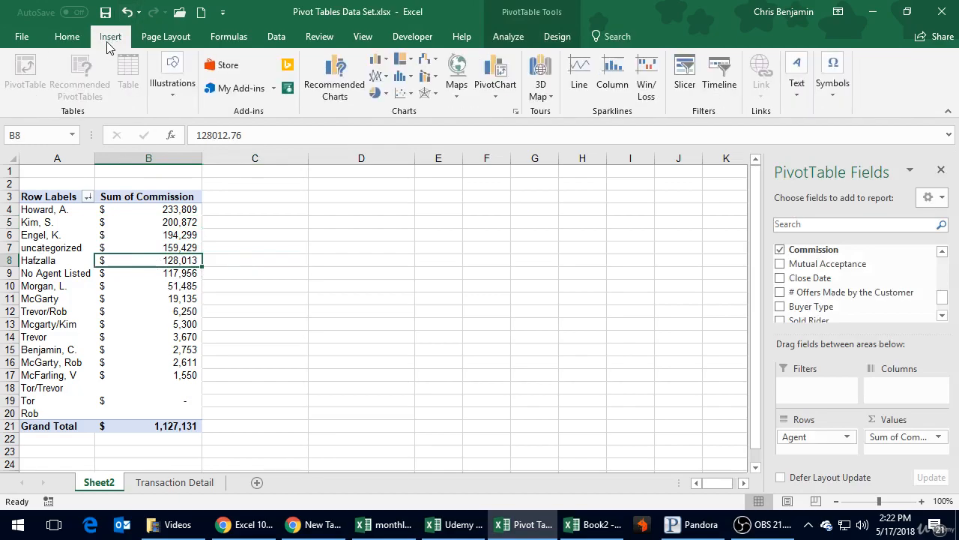
left_click(496, 96)
left_click(504, 116)
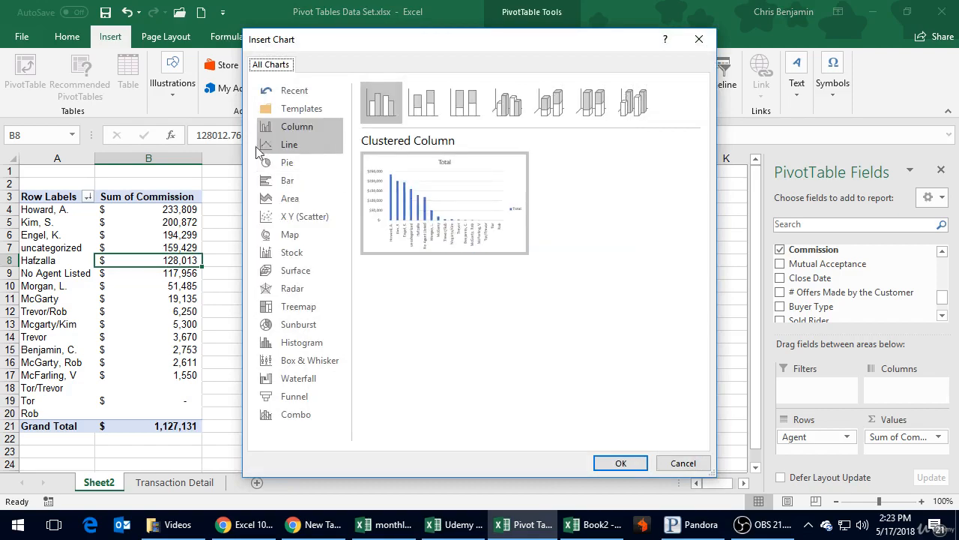
Preview the line, column, pie, area and bar chart types for the commission PivotChart.
left_click(280, 149)
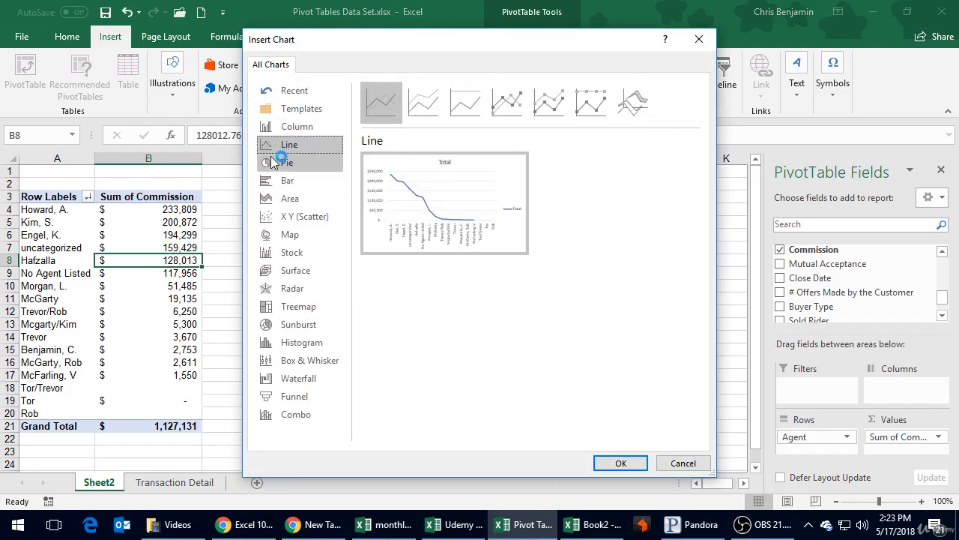
left_click(299, 129)
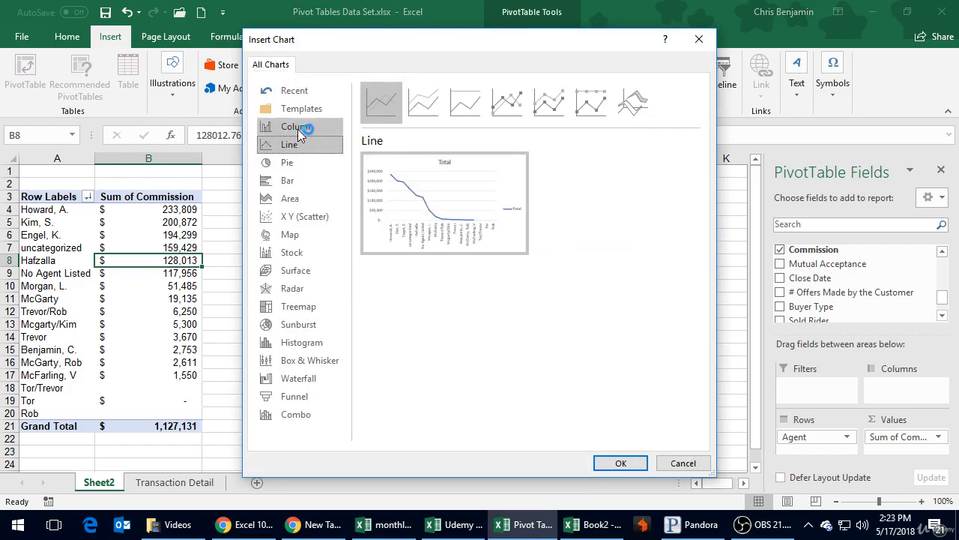
left_click(306, 169)
mouse_move(427, 235)
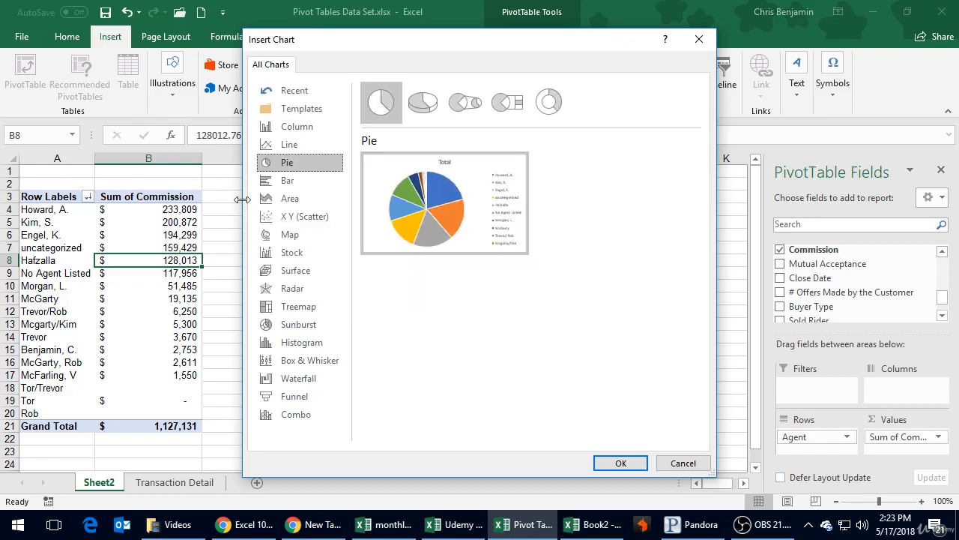
left_click(308, 180)
left_click(310, 196)
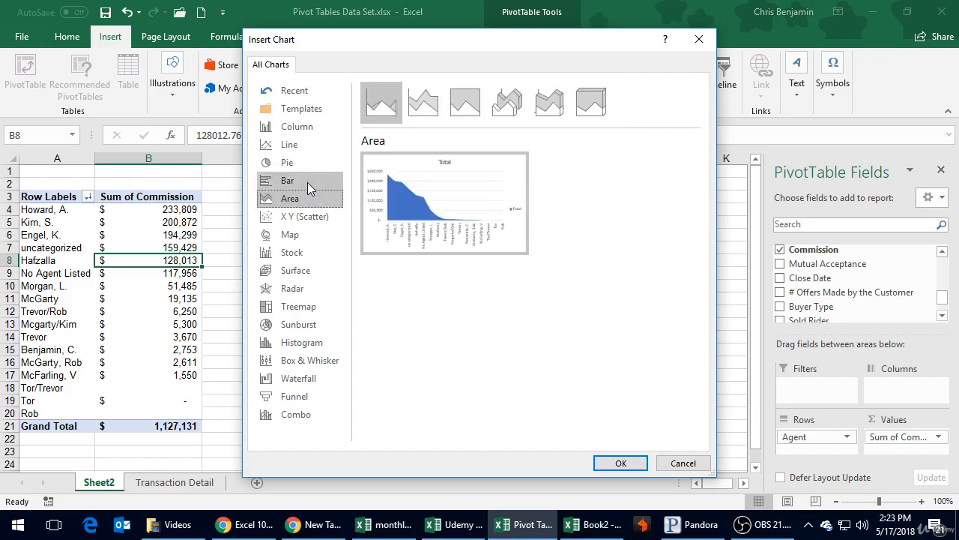
left_click(311, 181)
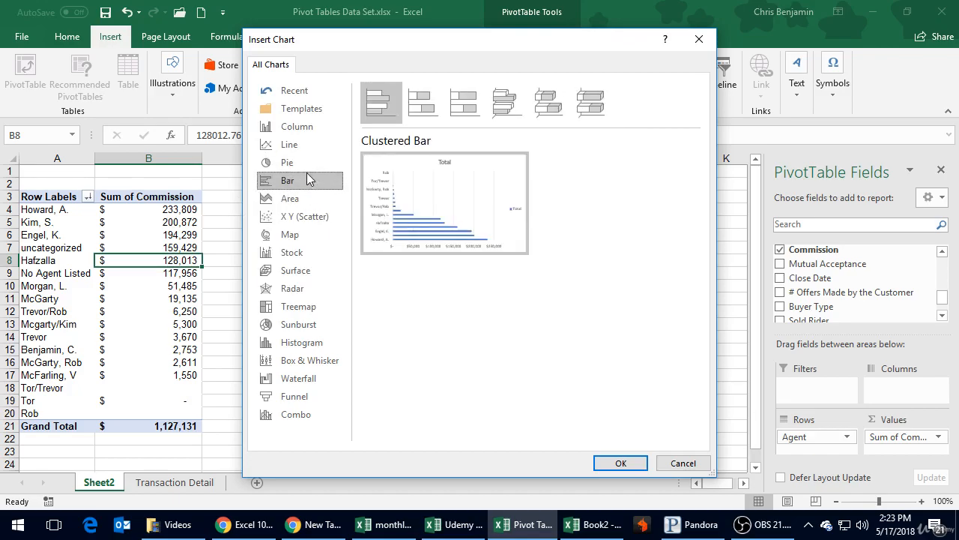
Insert a basic Pie PivotChart of the commission totals by agent.
left_click(298, 163)
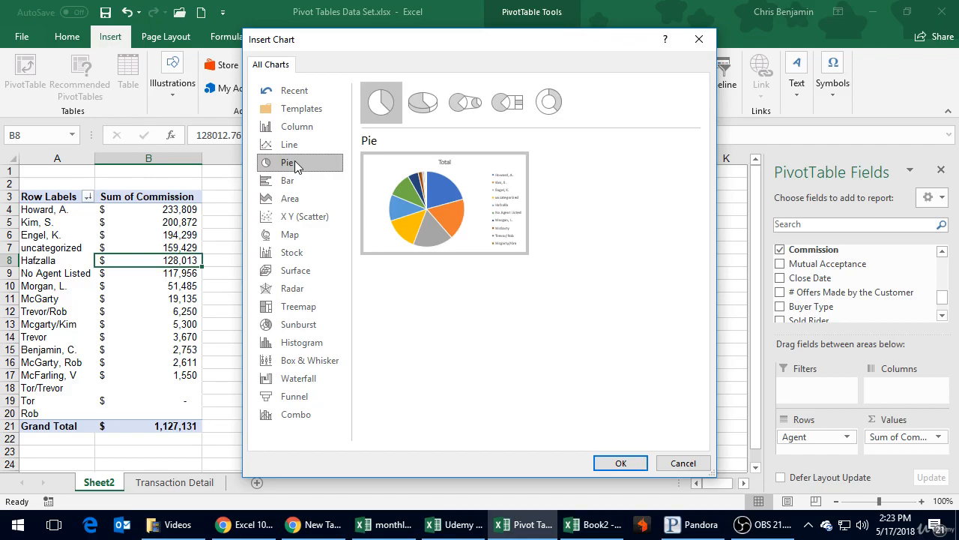
mouse_move(417, 174)
left_click(622, 463)
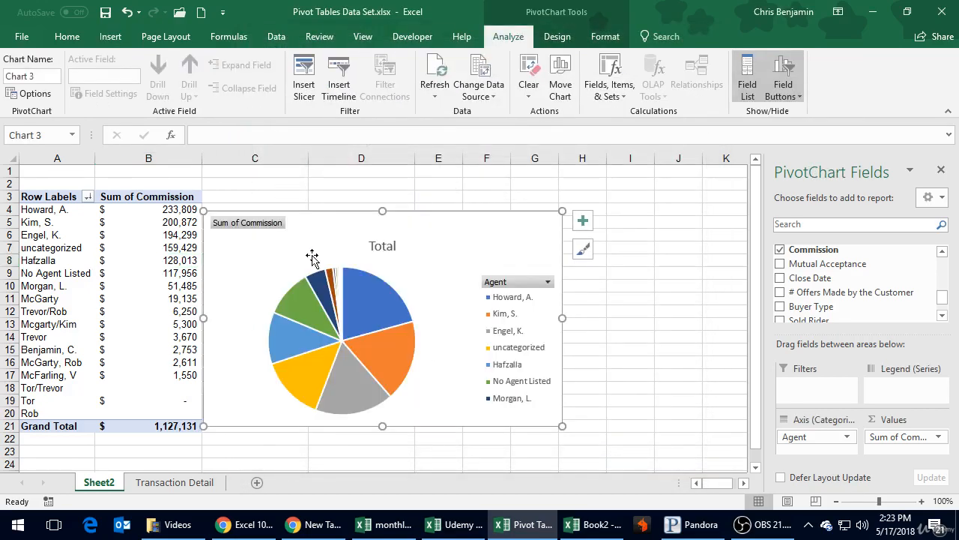
Move the pie chart into column C beside the pivot table and enlarge it to span about rows 3 to 22.
left_click_drag(320, 234, 377, 211)
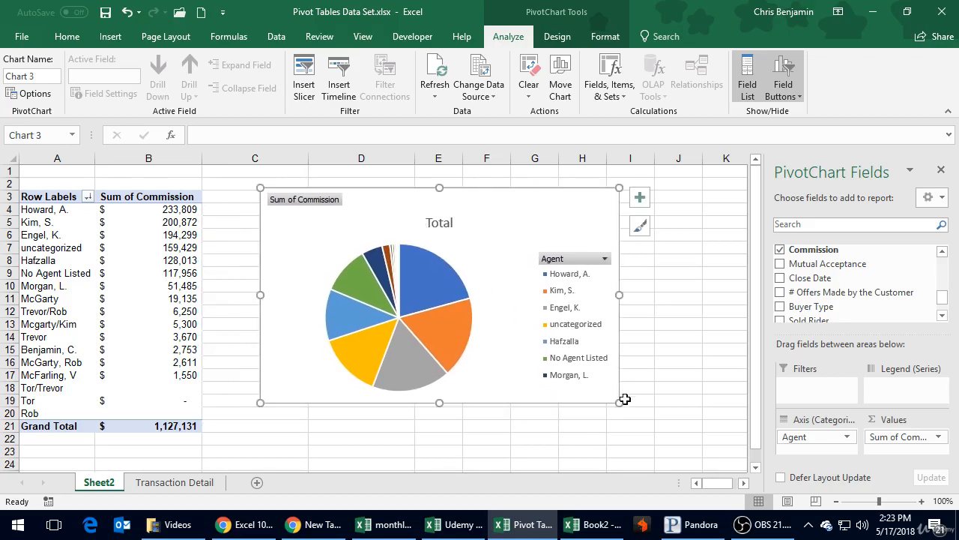
left_click_drag(620, 403, 692, 450)
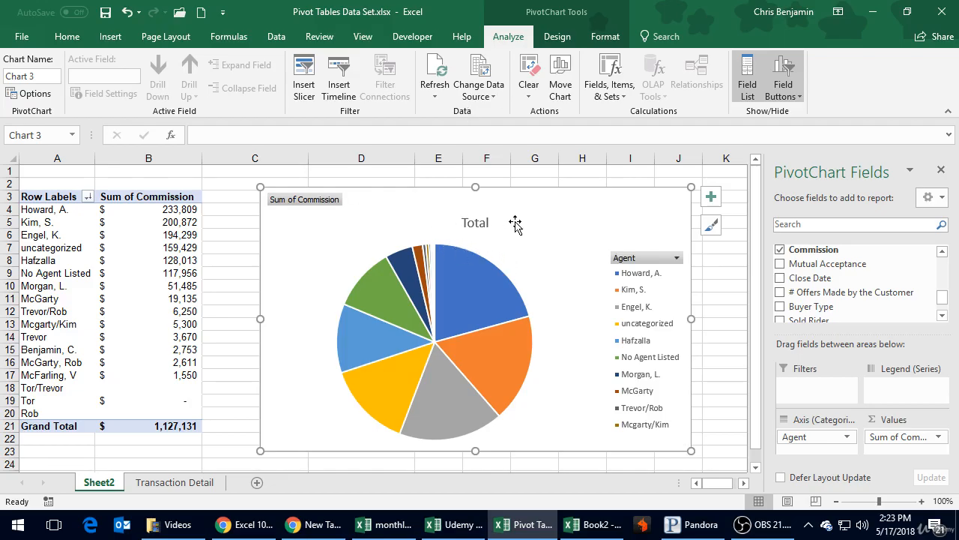
left_click(489, 266)
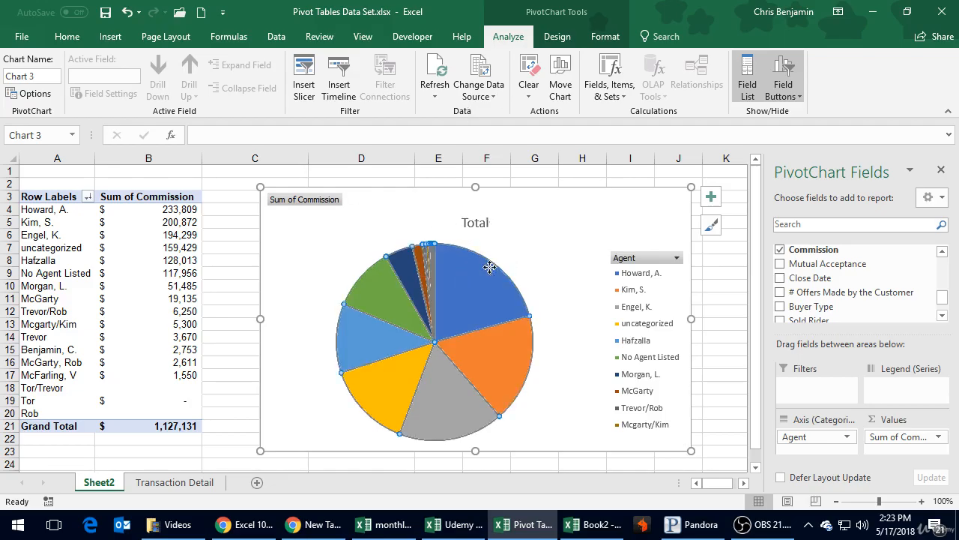
Retitle the chart "Total Commisions" and place the title centred close to the chart's upper edge.
left_click(484, 224)
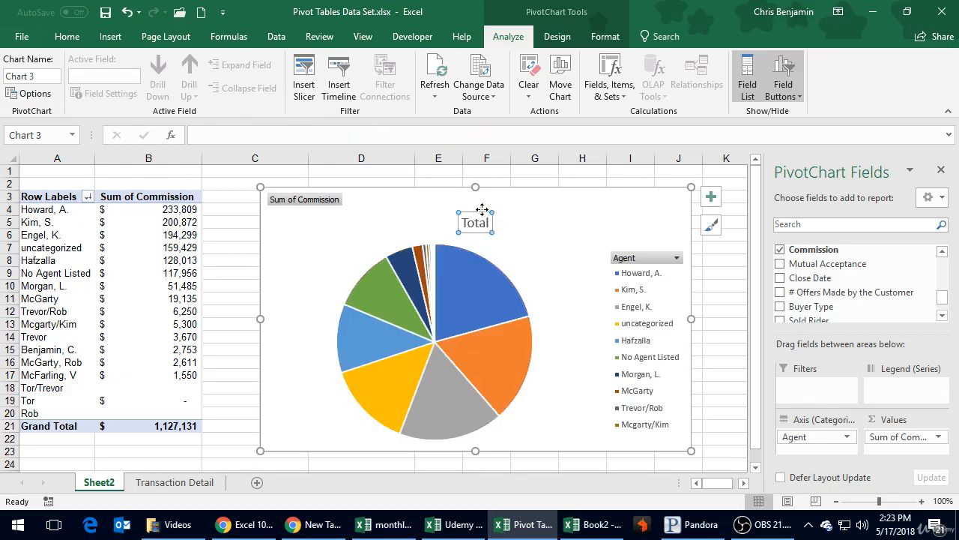
left_click_drag(479, 214, 473, 201)
double_click(476, 210)
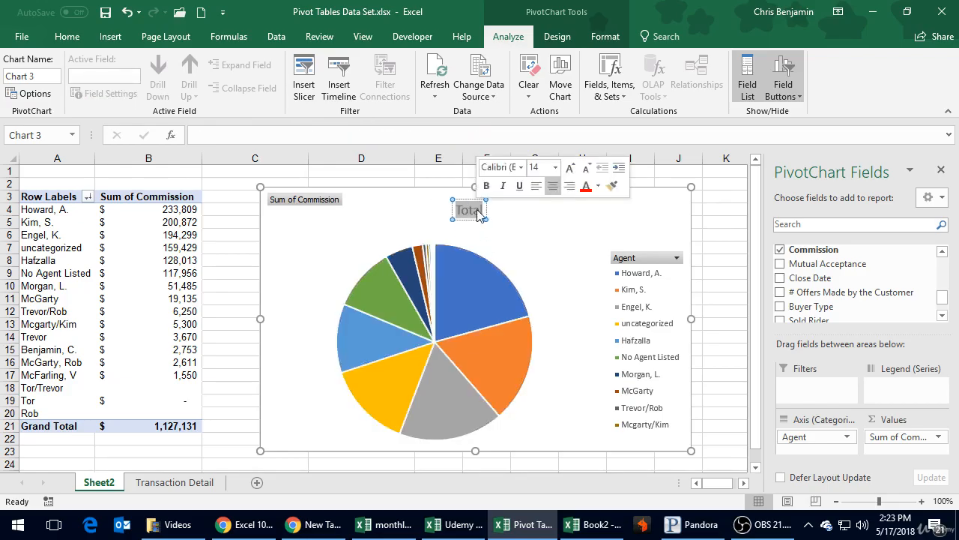
type("To")
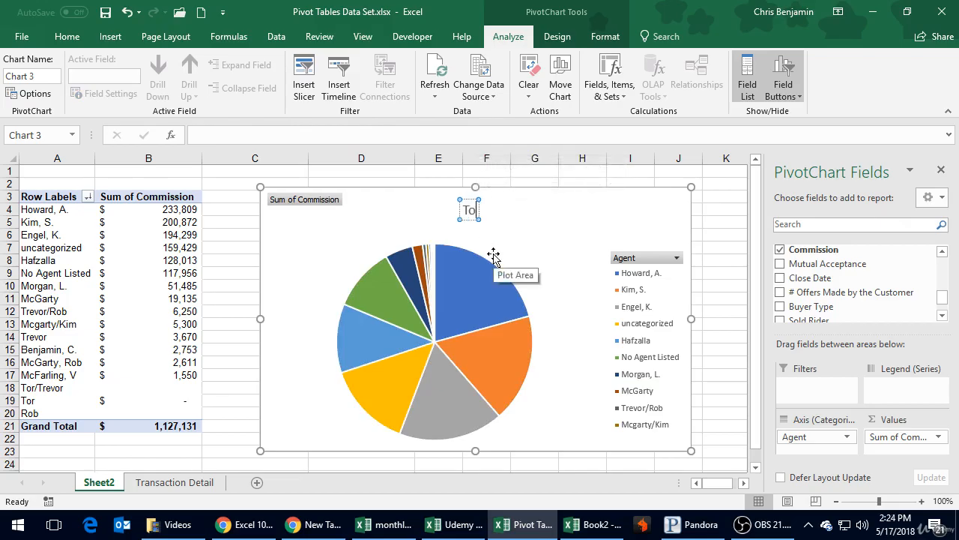
type("tal Commisions")
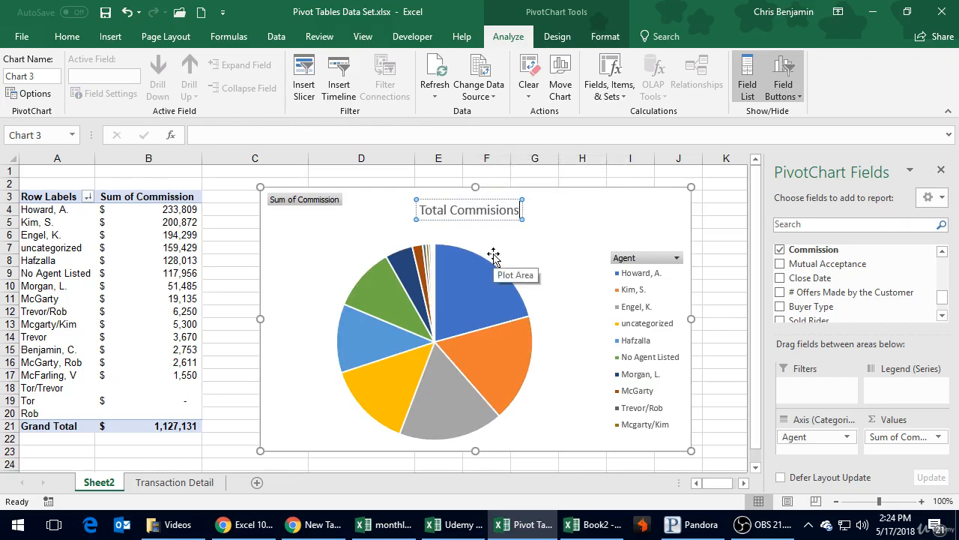
key("Return")
key("BackSpace")
left_click(583, 251)
left_click(516, 207)
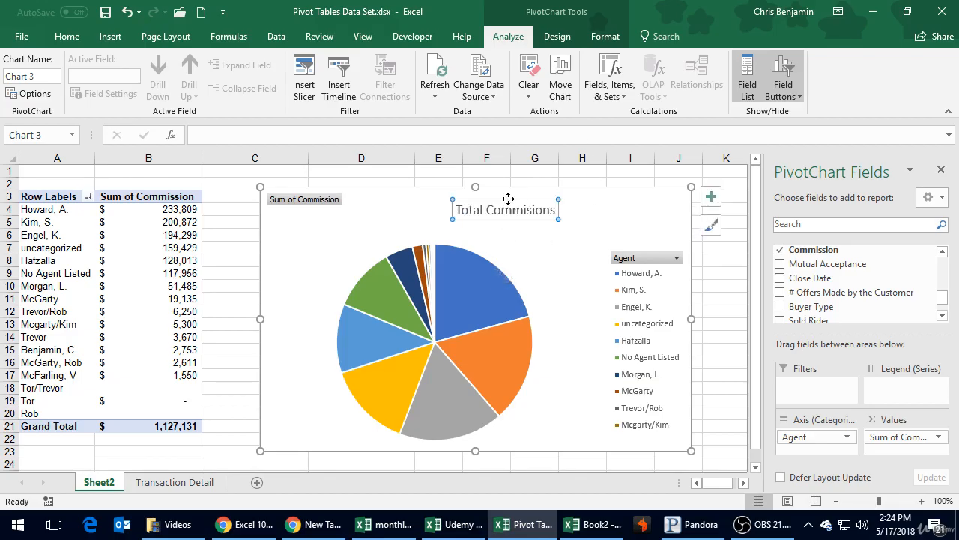
left_click_drag(508, 198, 472, 194)
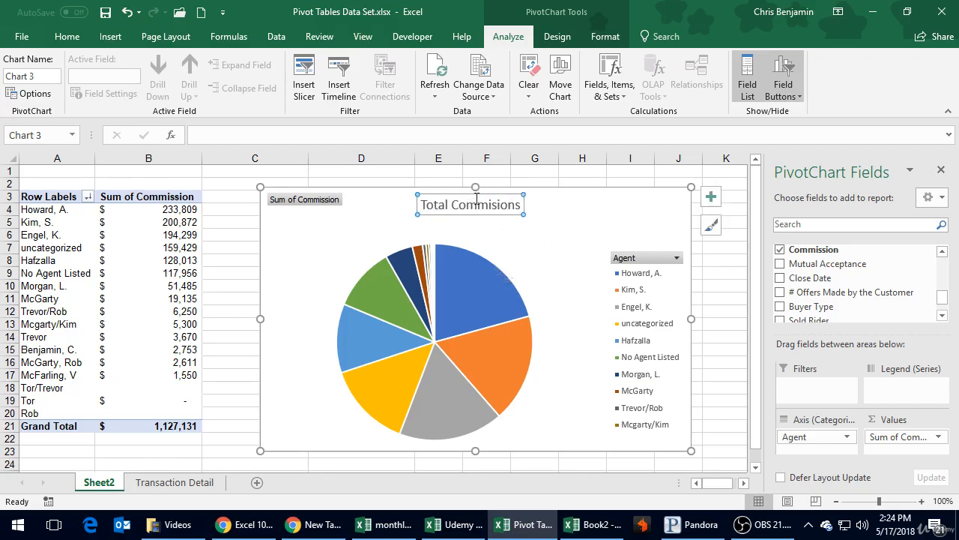
Shift the pie's plot area slightly up and to the right within the chart, below the title.
left_click(484, 256)
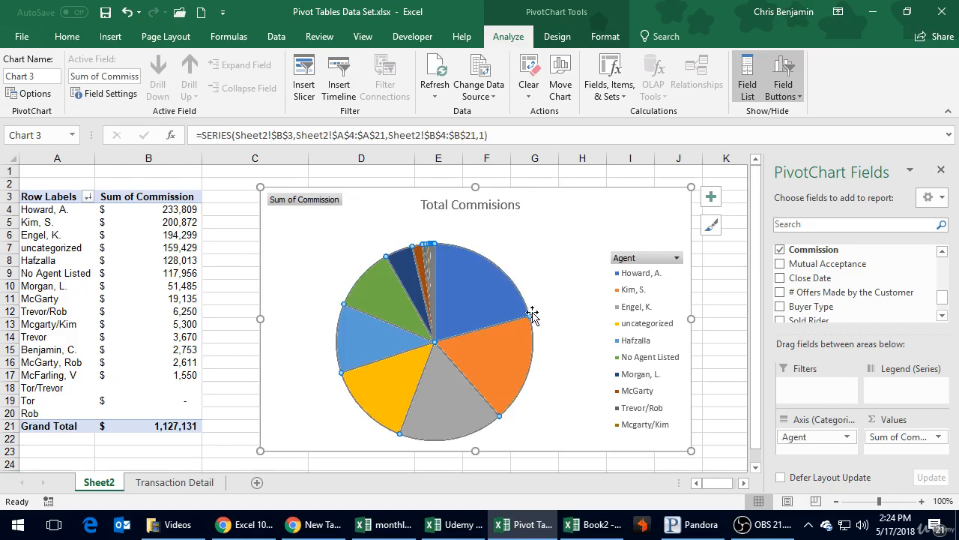
mouse_move(529, 315)
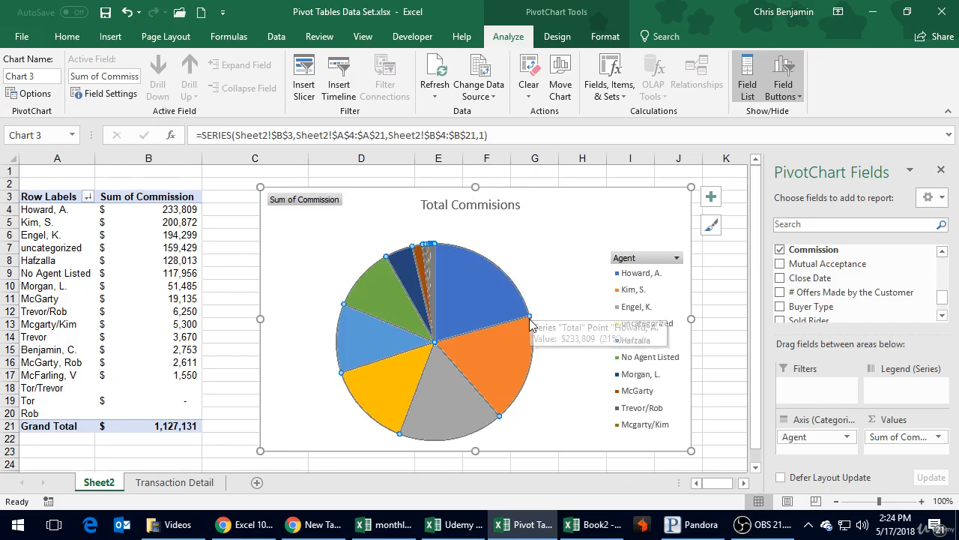
left_click_drag(523, 296, 502, 304)
left_click(535, 236)
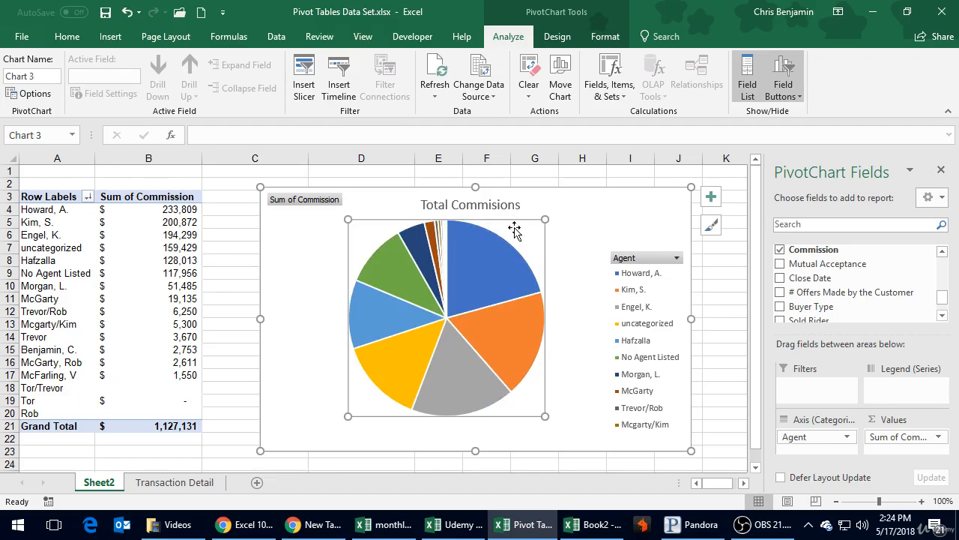
left_click_drag(514, 230, 512, 247)
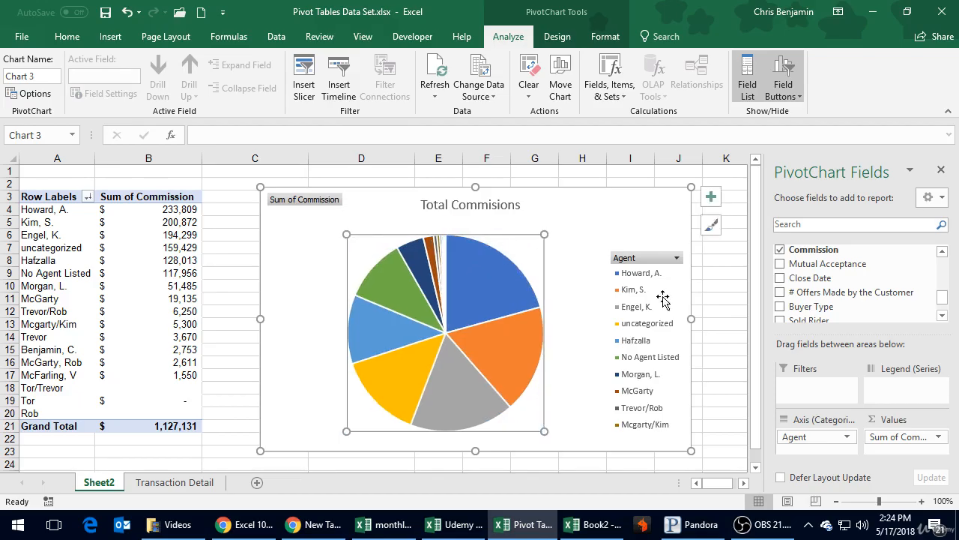
Move the Agent legend up to the chart's upper right and enlarge it to fit every agent.
left_click(661, 283)
left_click_drag(660, 249, 637, 197)
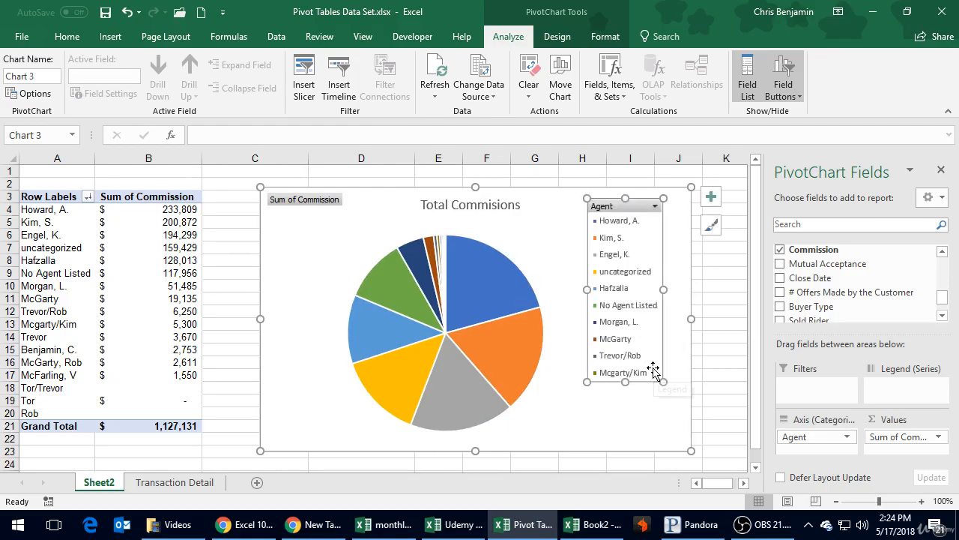
left_click_drag(660, 380, 685, 444)
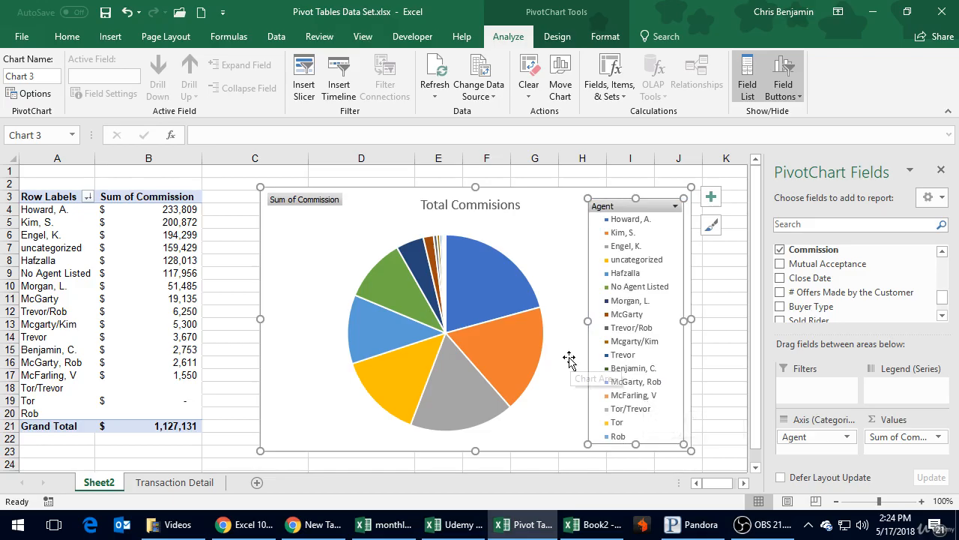
Add data labels to the slices of the commission pie series.
left_click(495, 288)
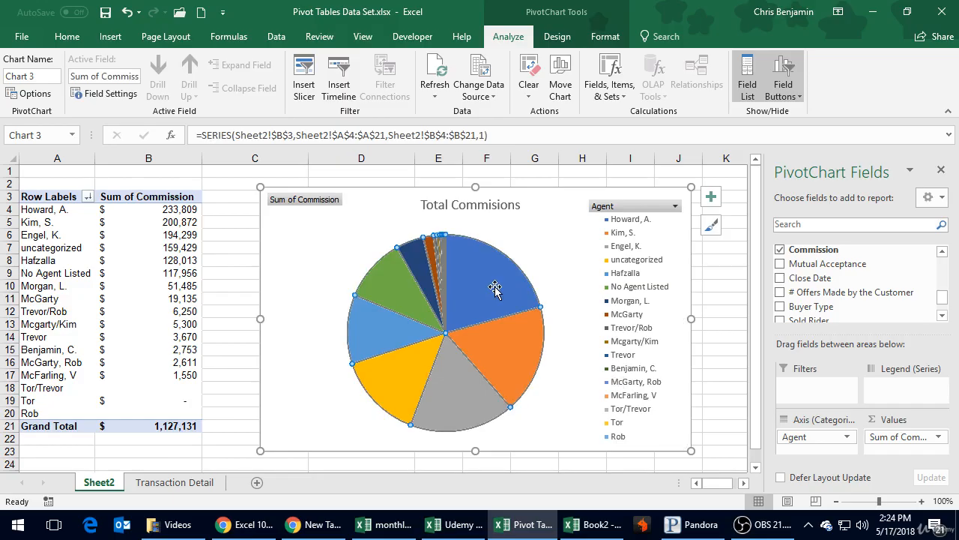
right_click(472, 291)
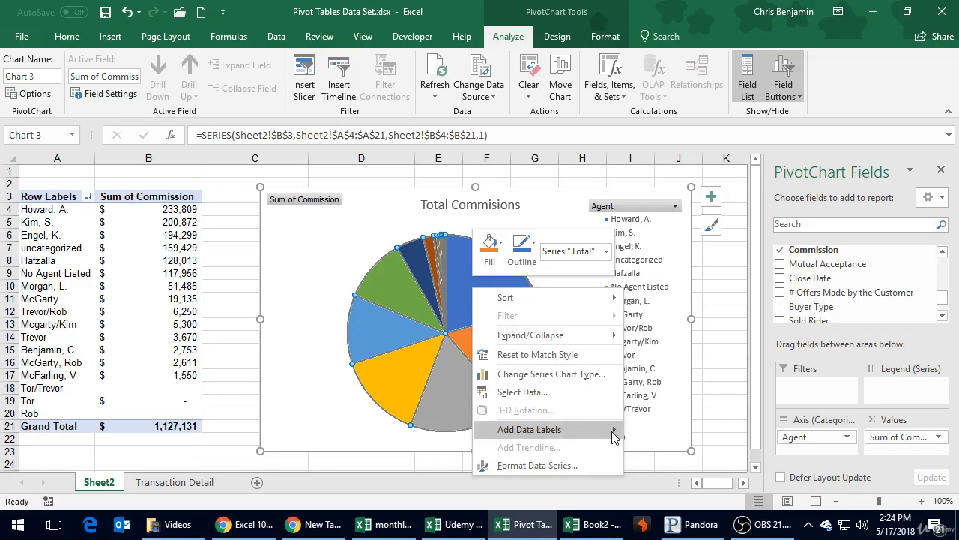
mouse_move(611, 433)
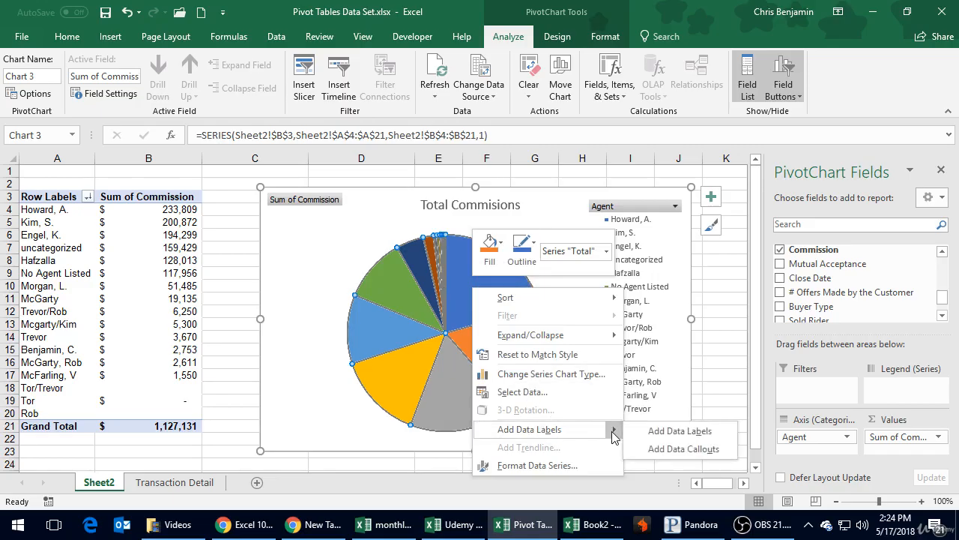
left_click(663, 434)
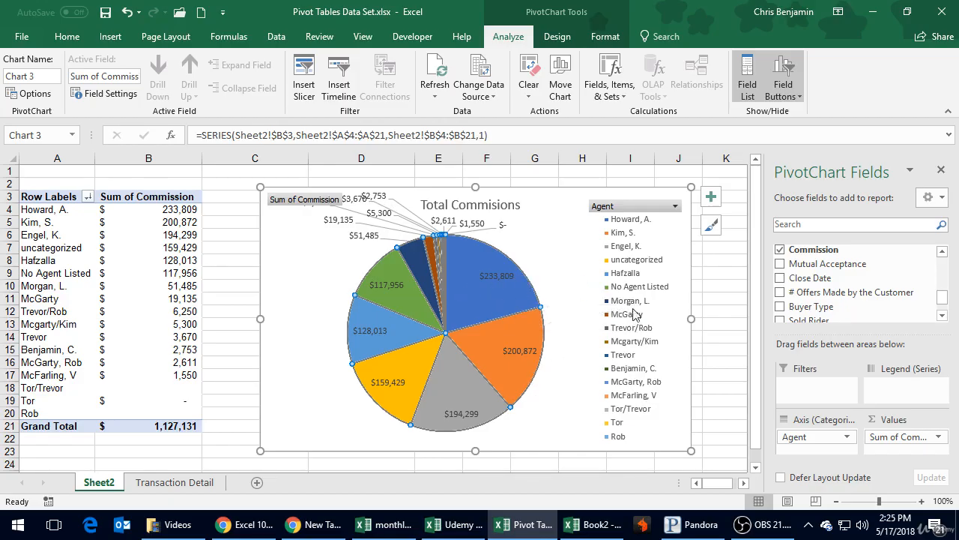
left_click(629, 302)
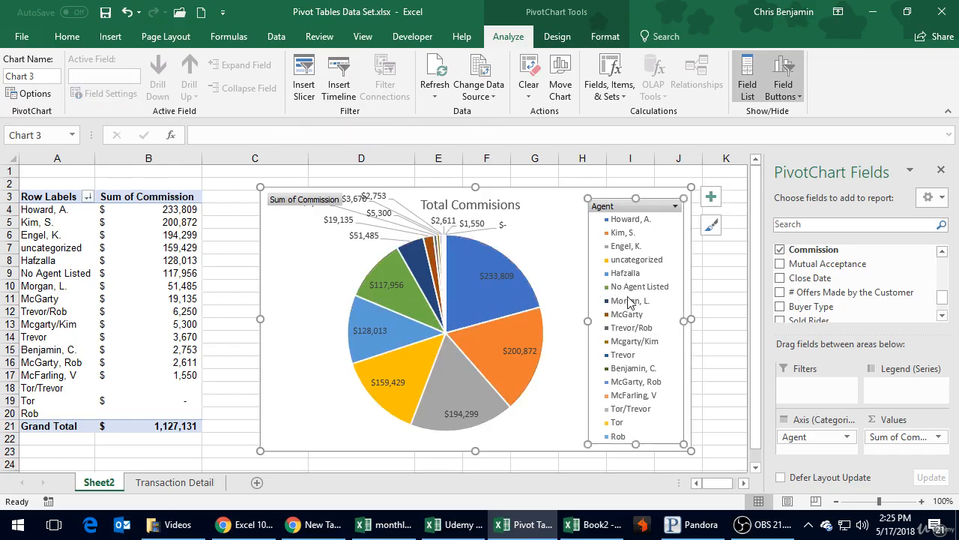
left_click(508, 281)
left_click(497, 300)
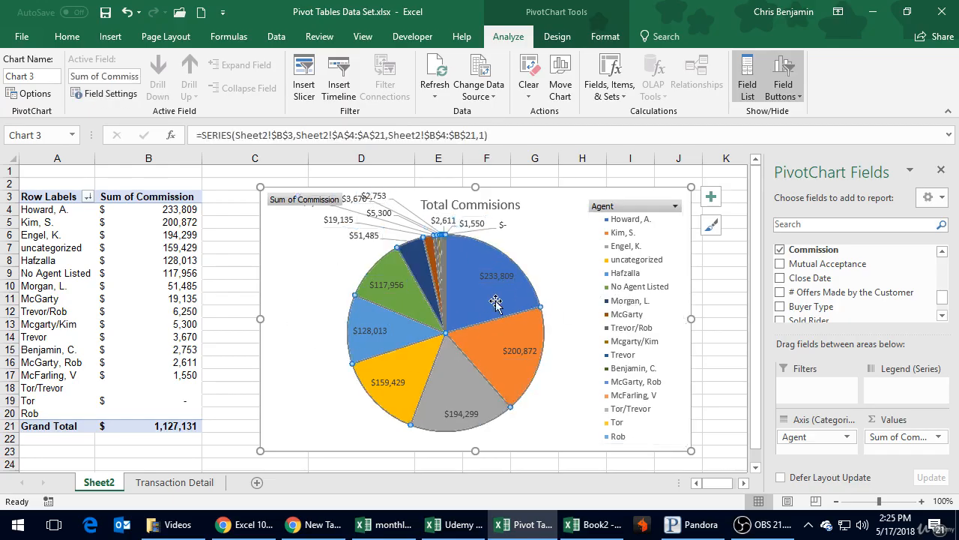
right_click(496, 301)
mouse_move(509, 316)
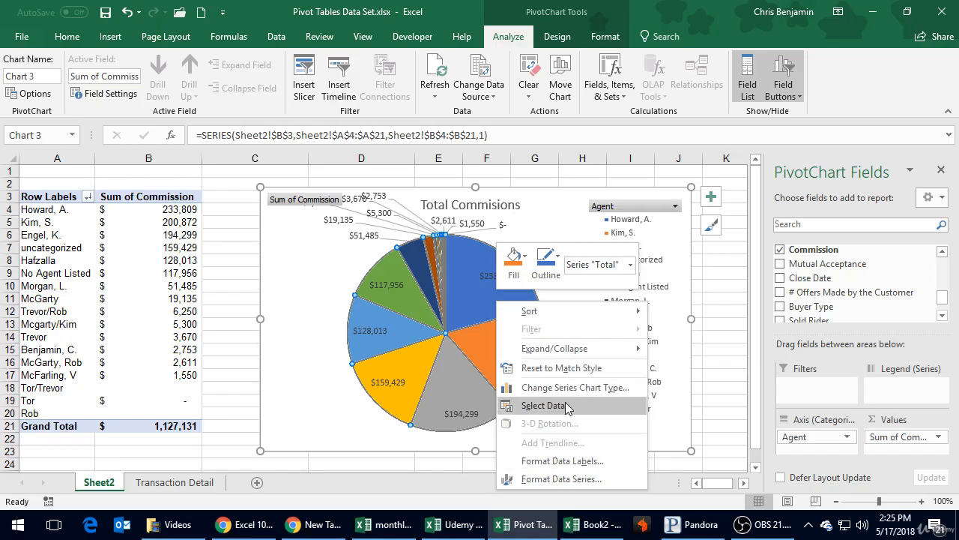
key("Escape")
Examine the calculation choices for summarizing and showing values in the Sum of Commission field's settings.
left_click(121, 263)
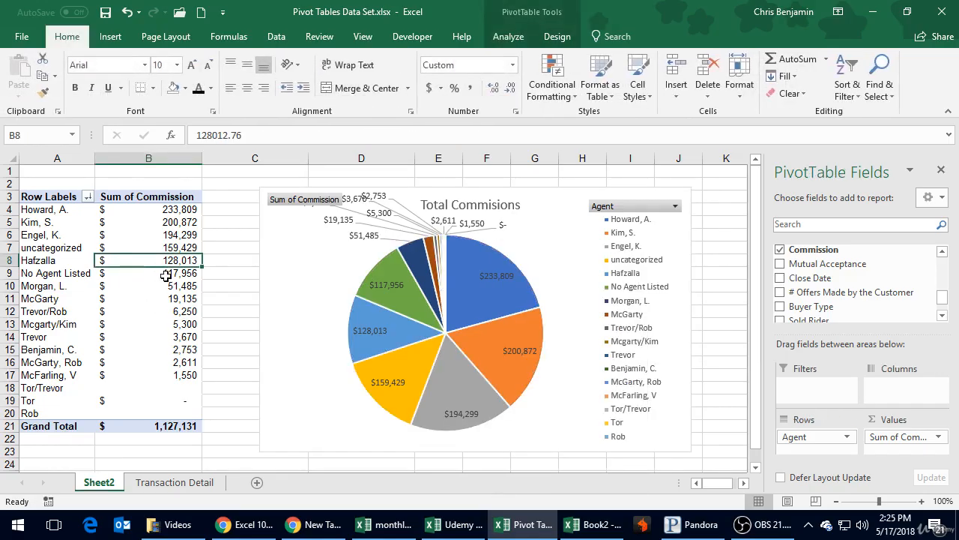
left_click(154, 236)
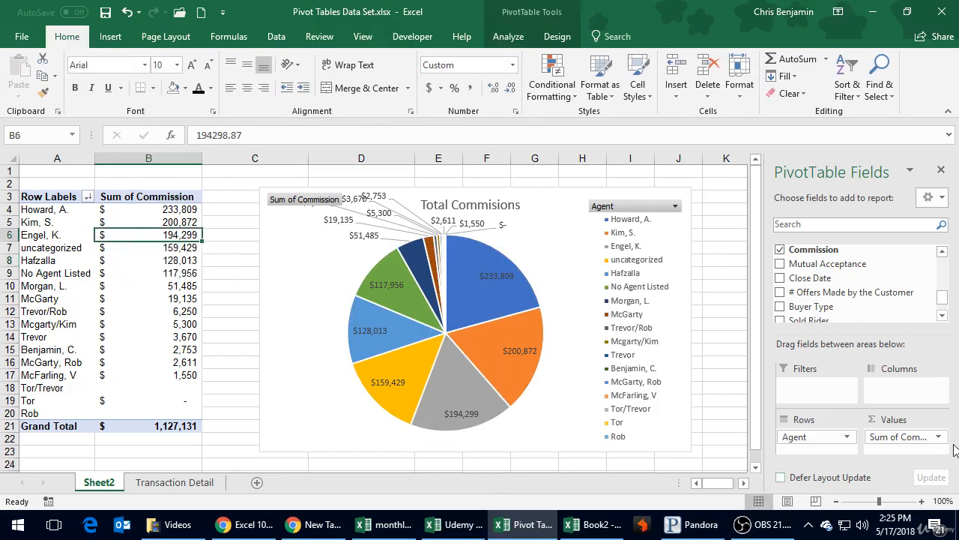
left_click(877, 437)
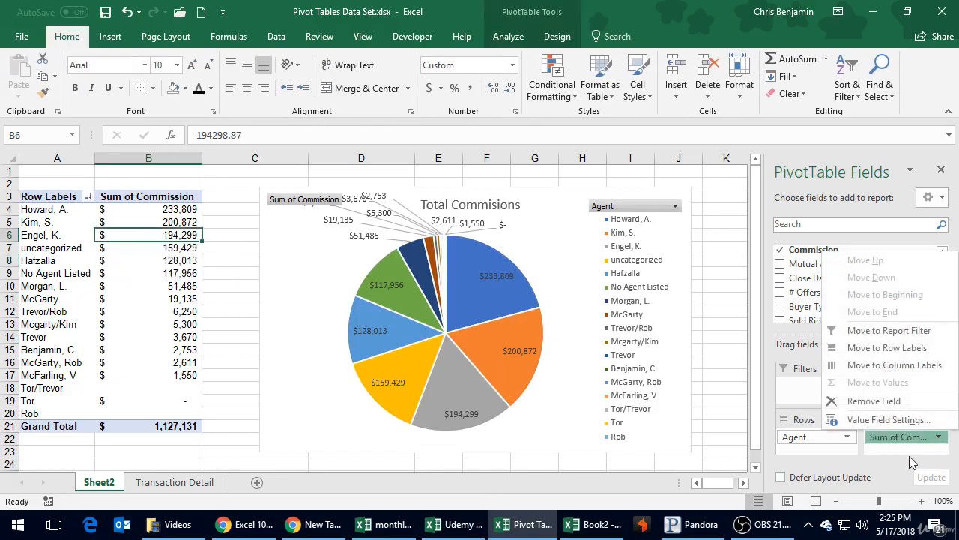
left_click(875, 420)
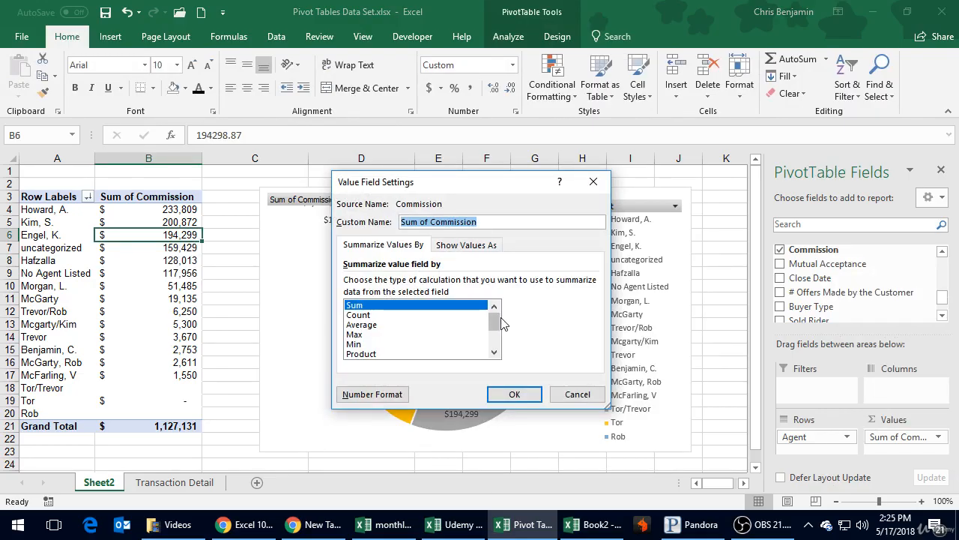
mouse_move(495, 319)
left_mouse_down()
mouse_move(499, 350)
mouse_move(496, 314)
left_mouse_up()
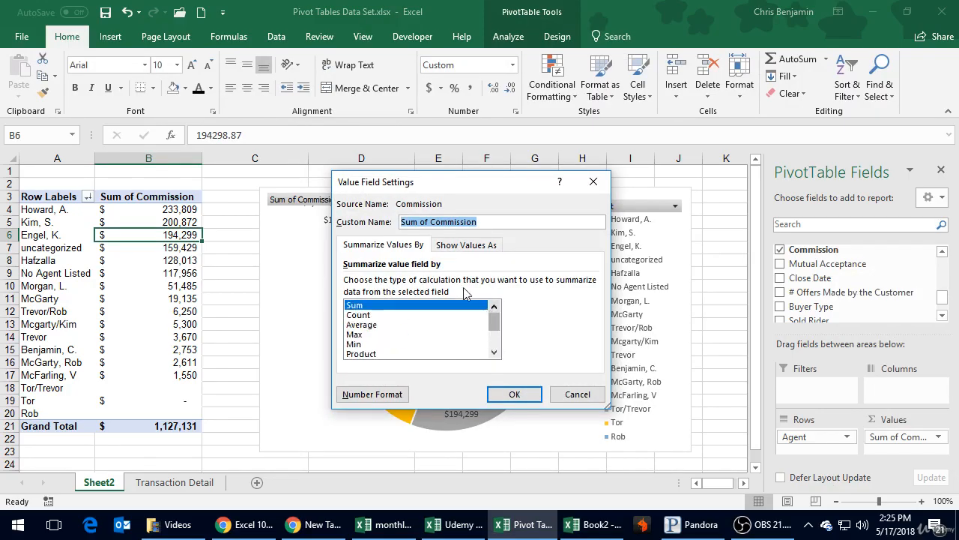
left_click(478, 248)
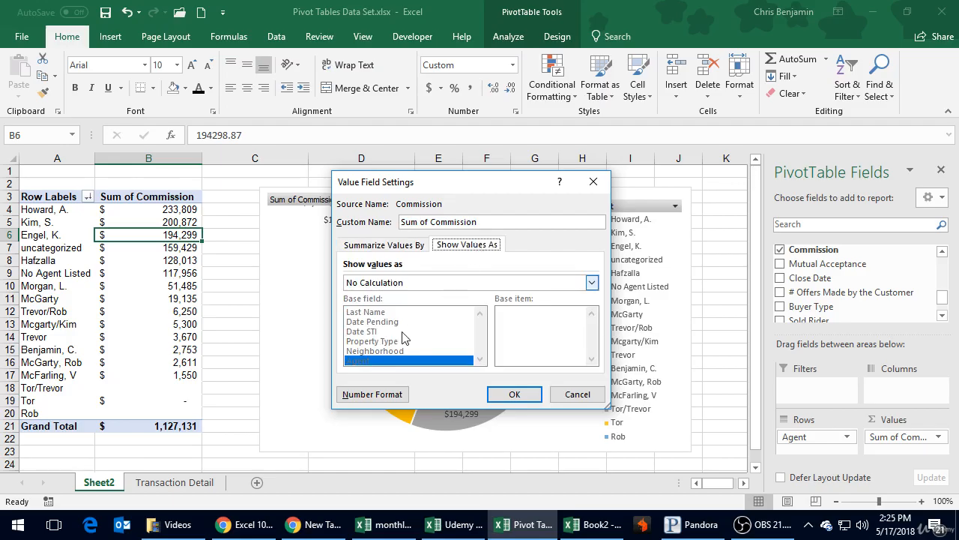
left_click(403, 284)
scroll(391, 341, "down", 2)
scroll(390, 343, "up", 1)
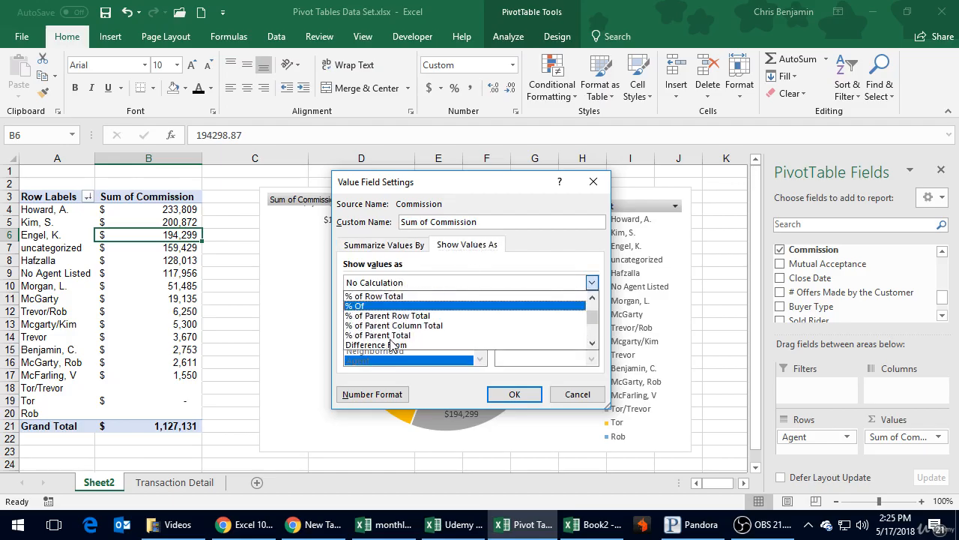
scroll(391, 343, "down", 2)
scroll(390, 344, "up", 3)
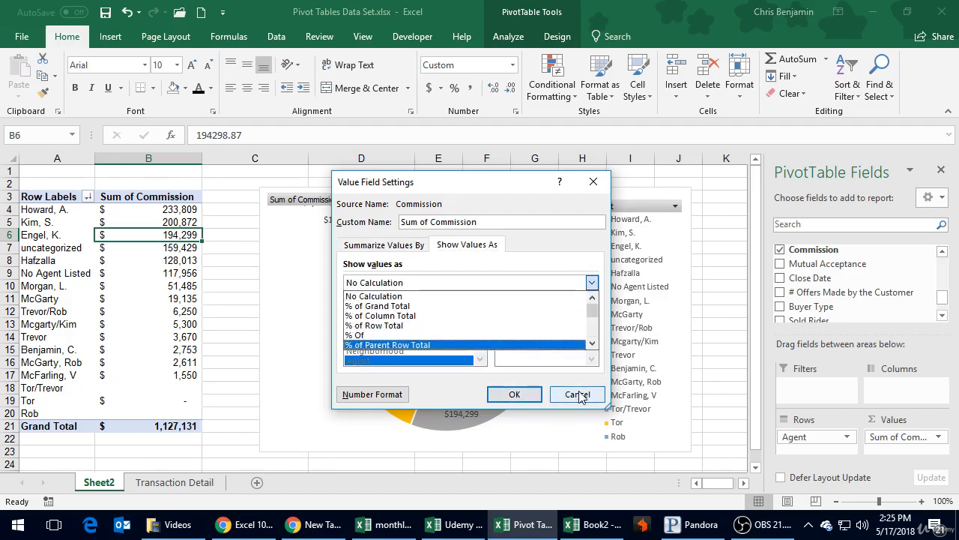
left_click(578, 395)
left_click(178, 275)
right_click(178, 276)
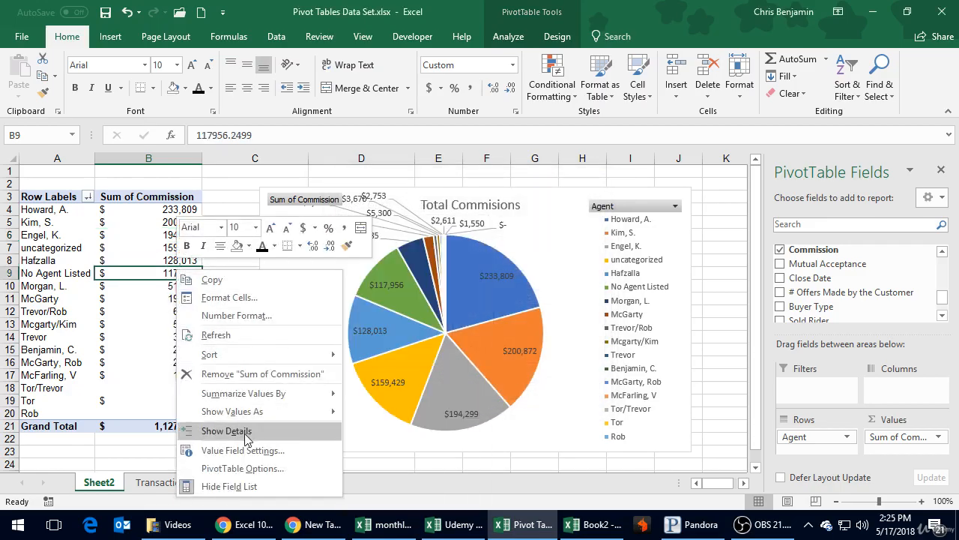
left_click(487, 386)
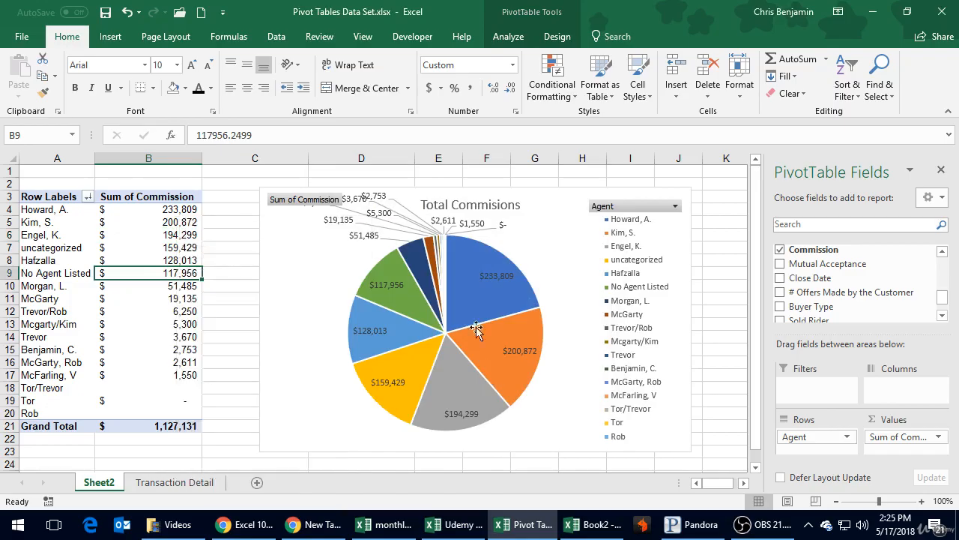
Open the data series formatting options for the commission pie.
left_click(479, 277)
right_click(478, 277)
key("Escape")
right_click(477, 314)
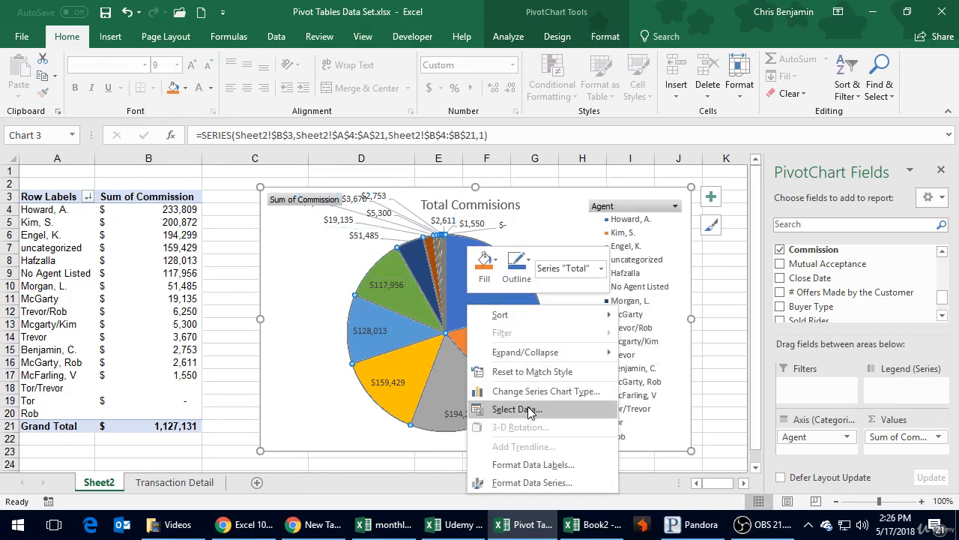
left_click(550, 482)
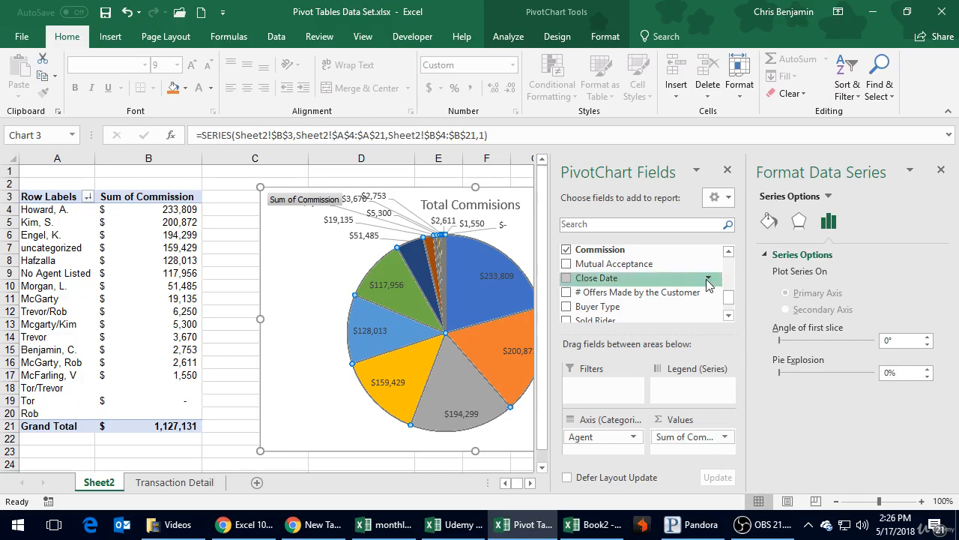
Select the chart area and close both the PivotChart field list and the chart formatting pane.
left_click(525, 253)
key("Escape")
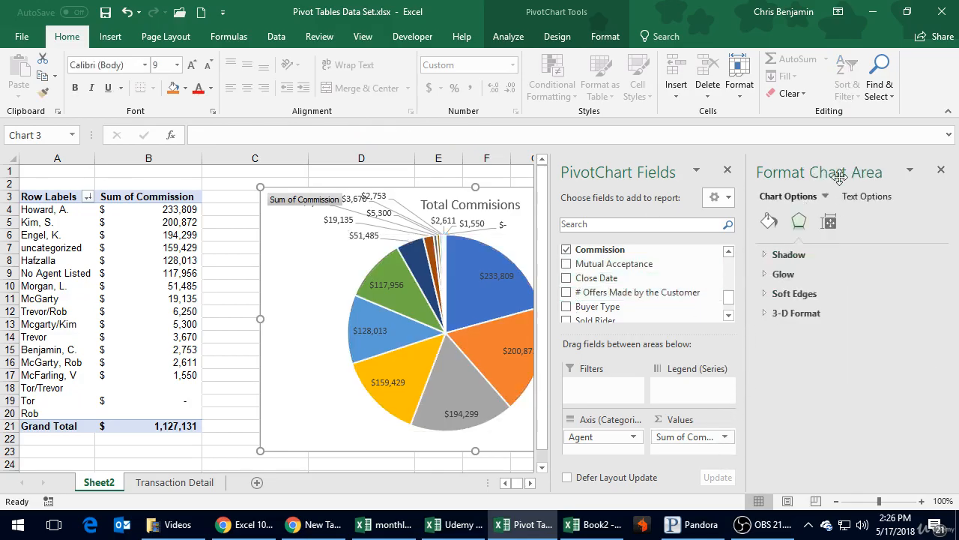
left_click(727, 171)
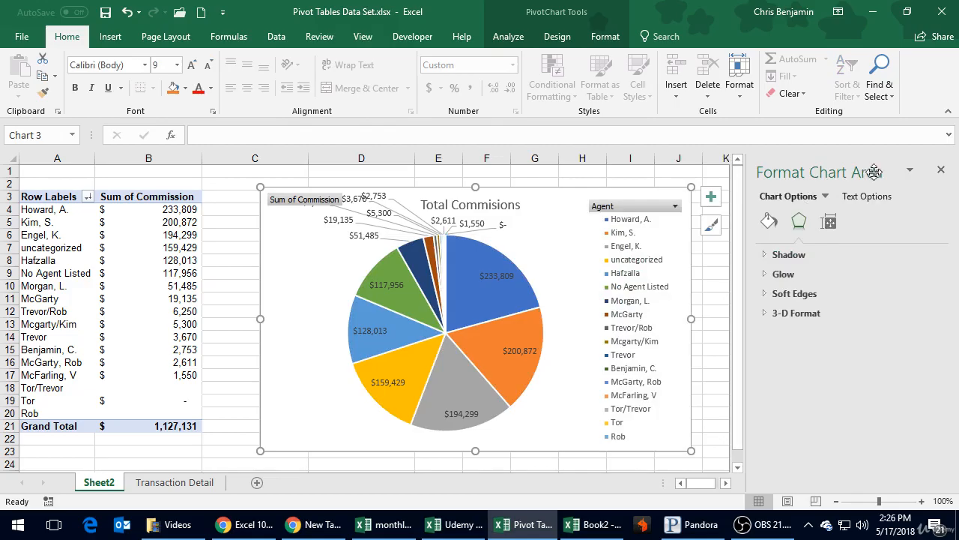
left_click(941, 170)
Review the available chart types for the PivotChart and keep the standard Pie type.
right_click(665, 279)
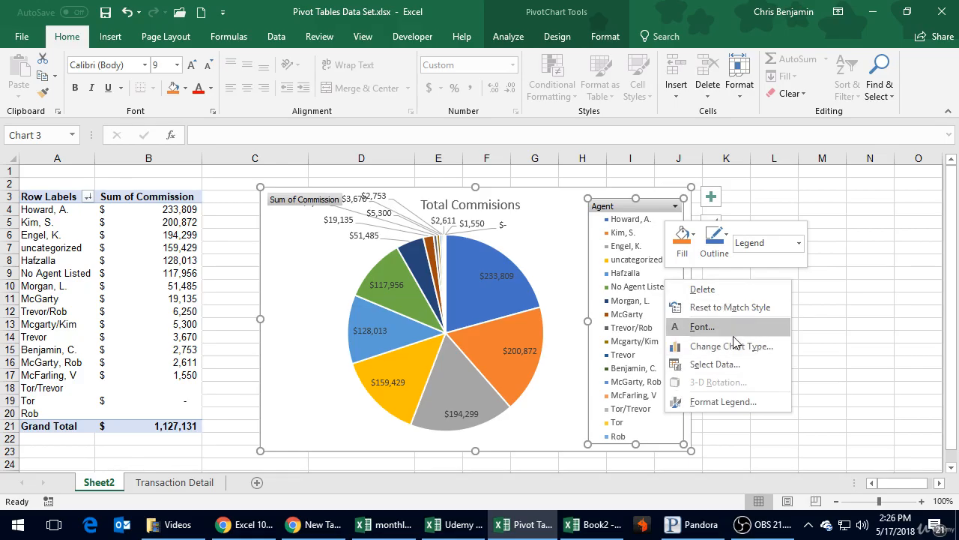
left_click(736, 346)
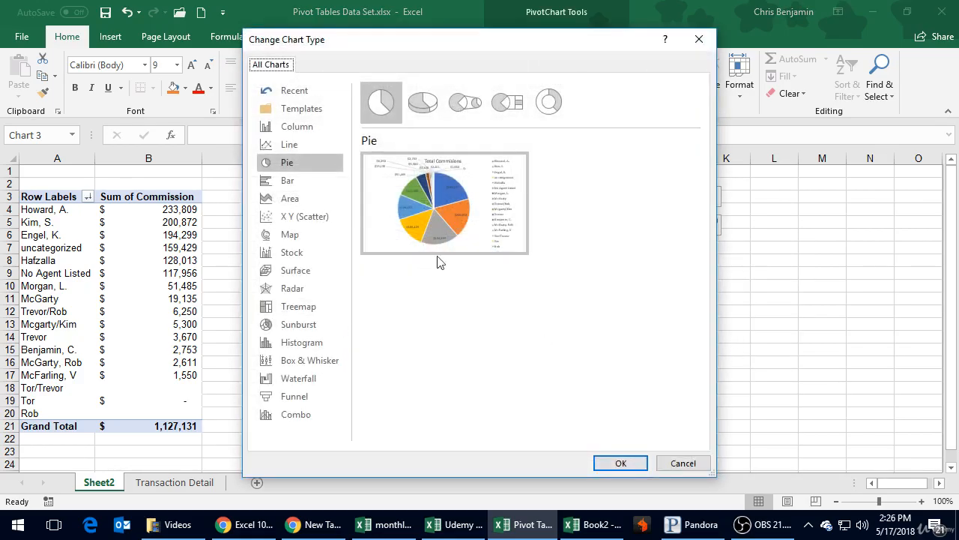
double_click(464, 232)
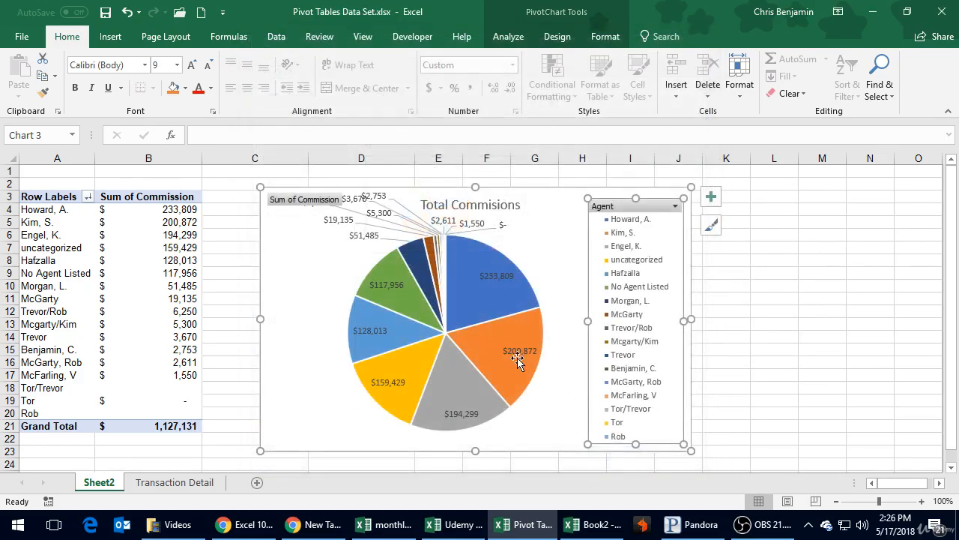
Inspect the value and percentage share of the largest pie slice and of the No Agent Listed slice.
left_click(111, 36)
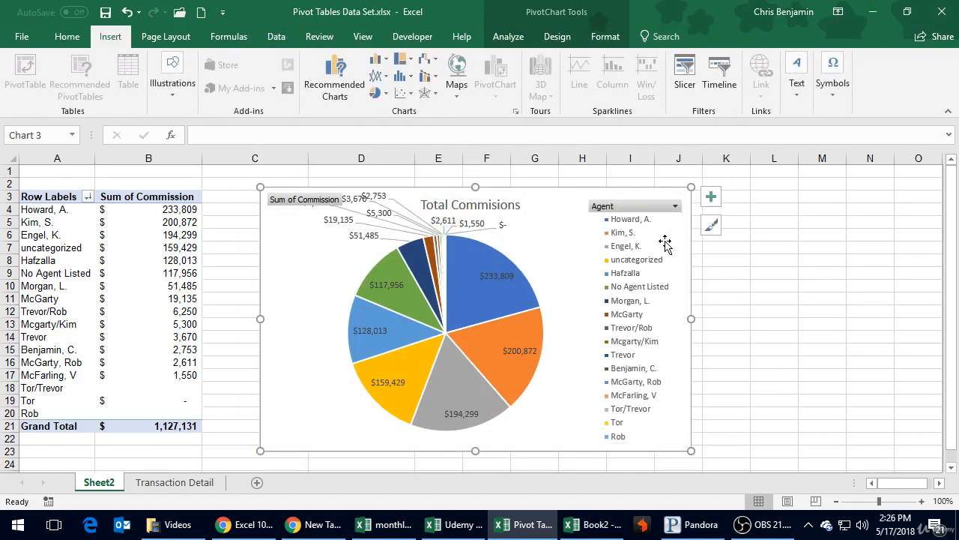
left_click(559, 196)
mouse_move(490, 255)
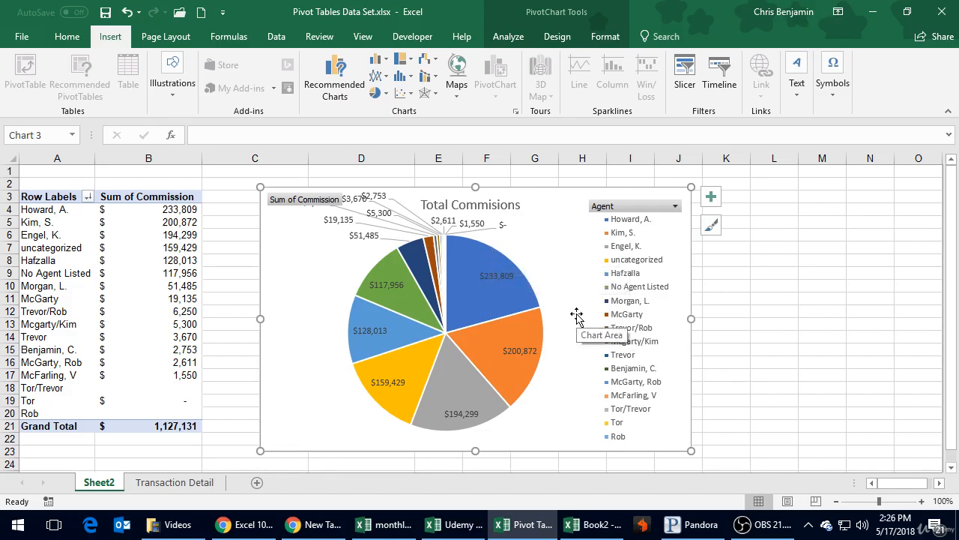
mouse_move(499, 288)
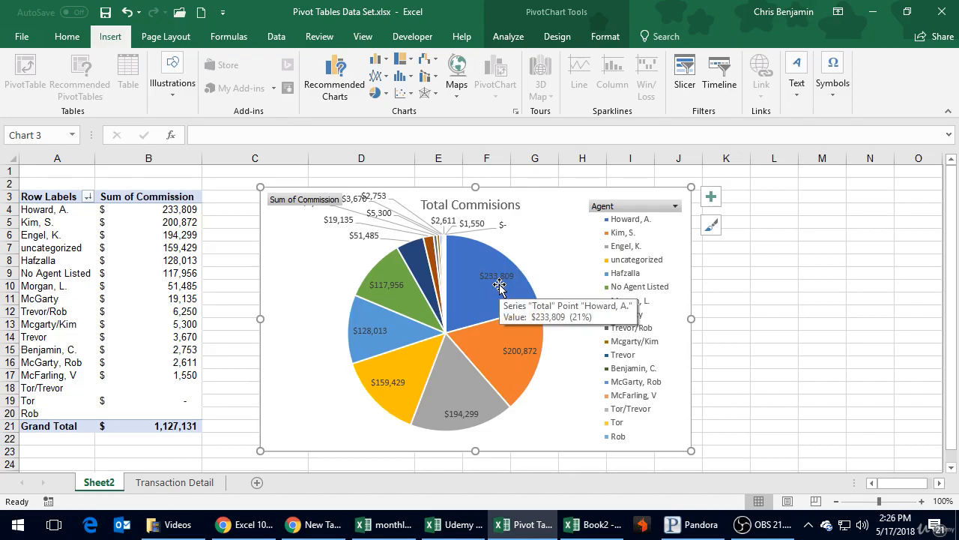
mouse_move(382, 306)
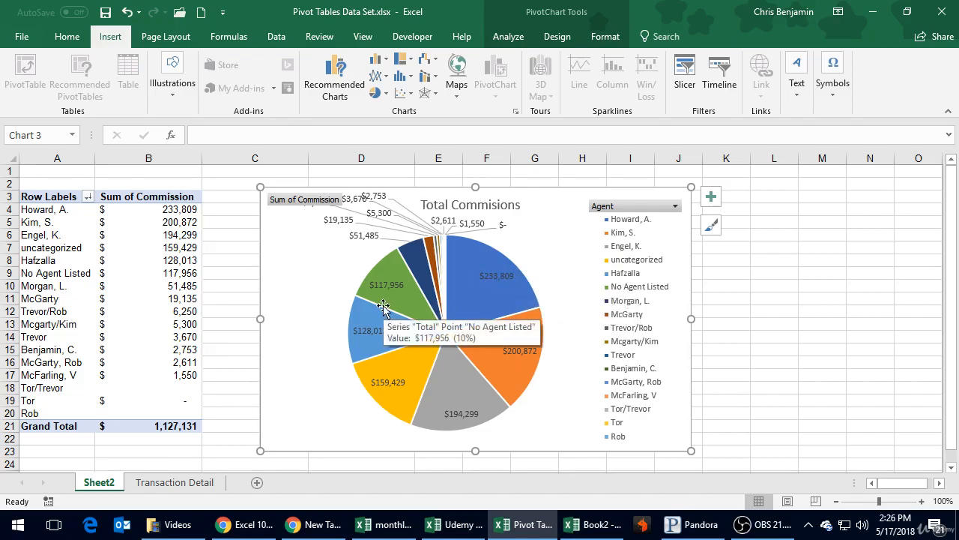